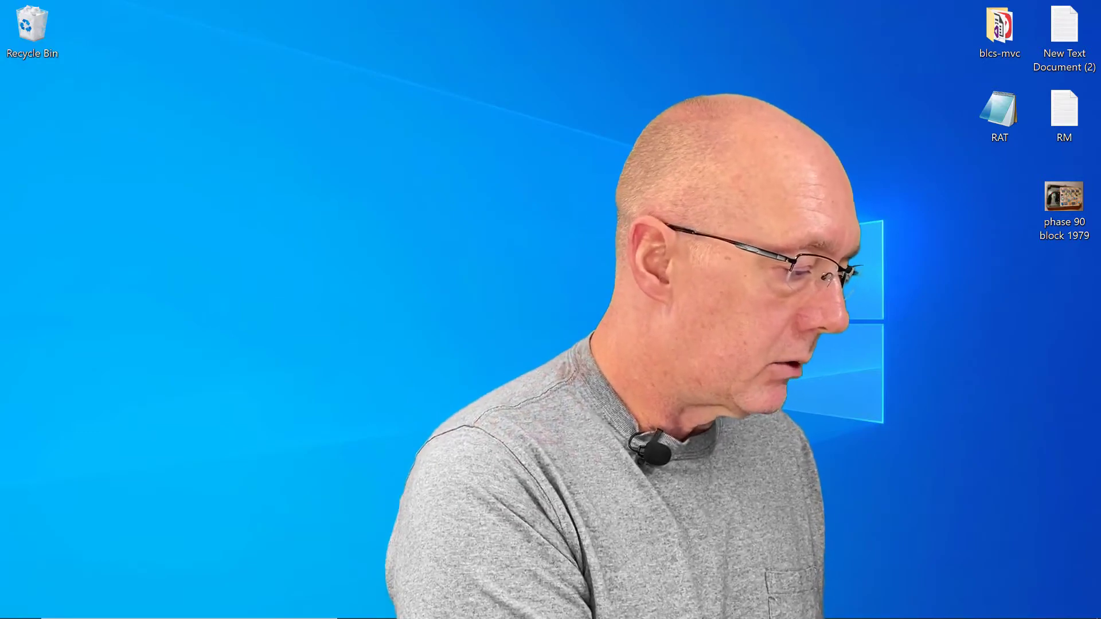
Create a new project named 'Test Box' in the projects folder.
mouse_move(573, 617)
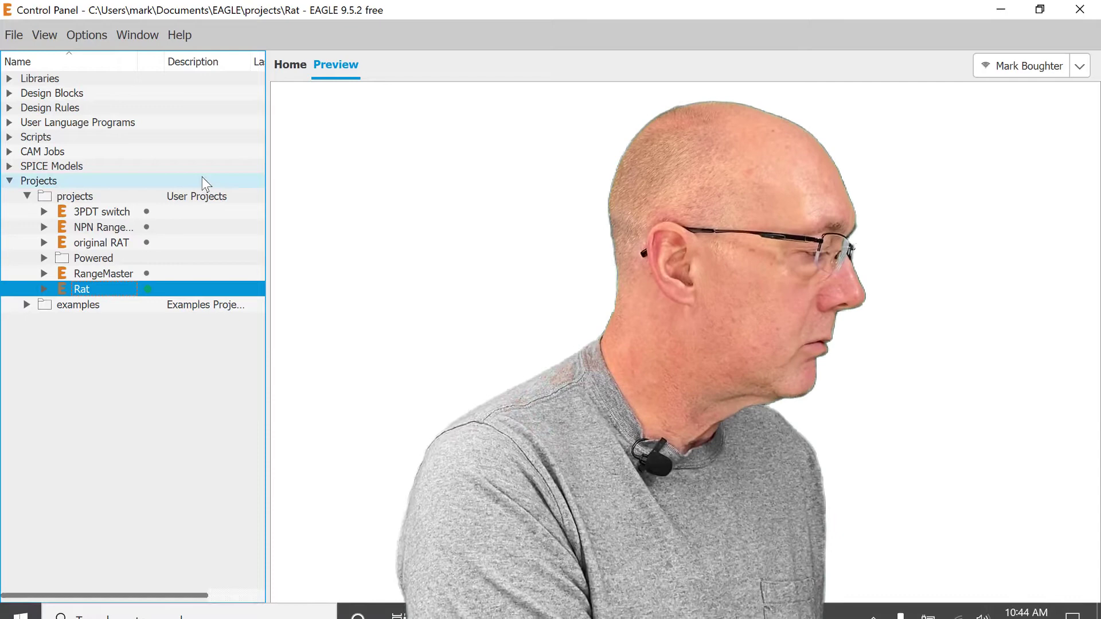
right_click(71, 195)
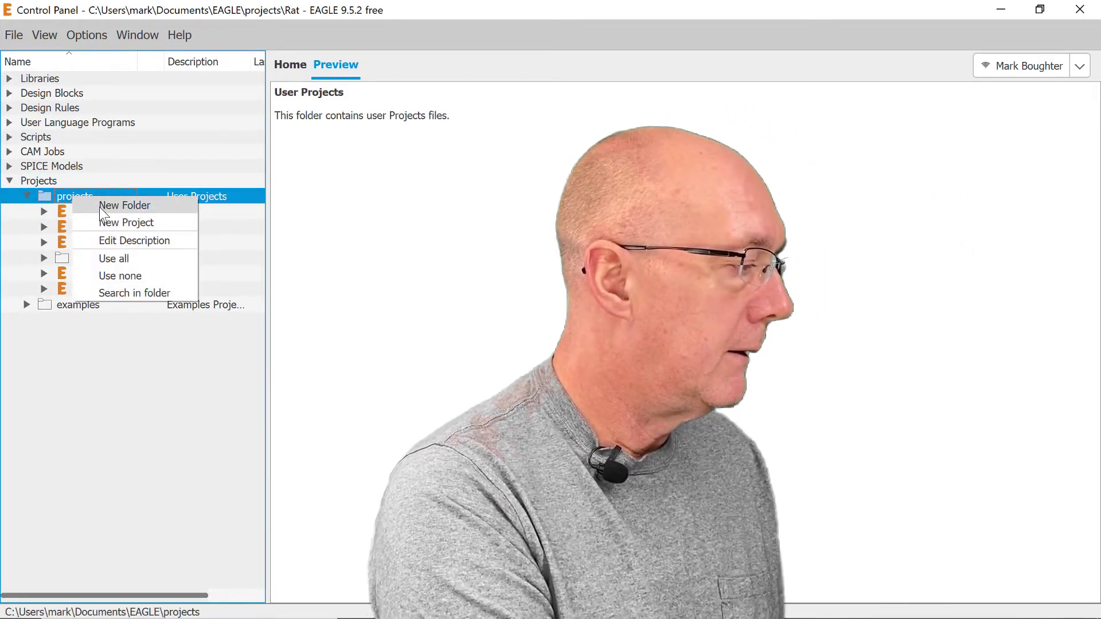
click(109, 221)
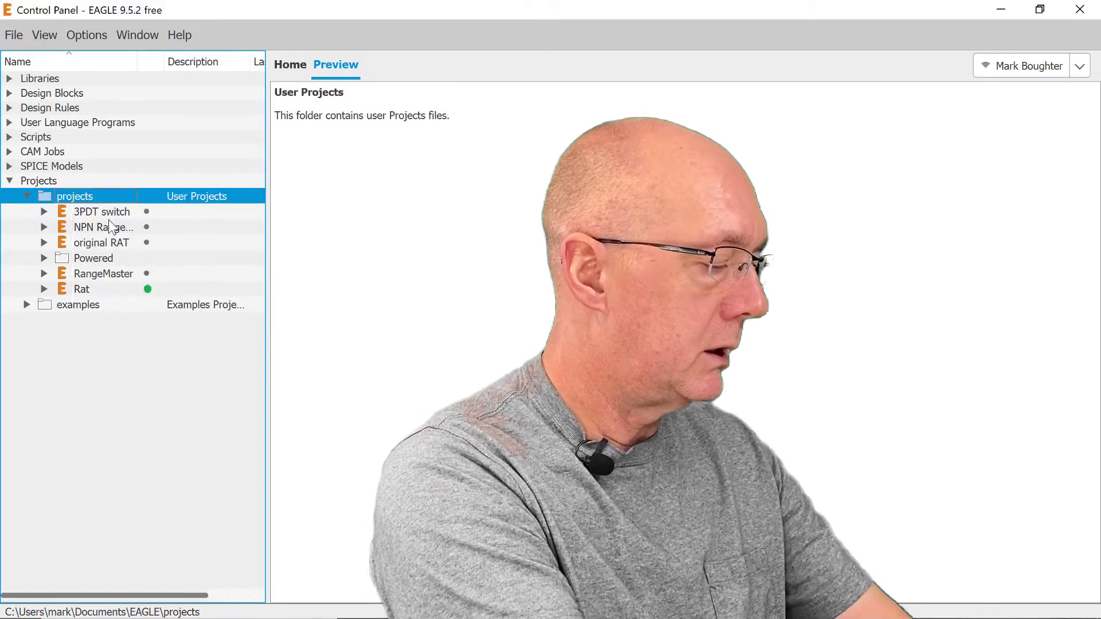
text(Test)
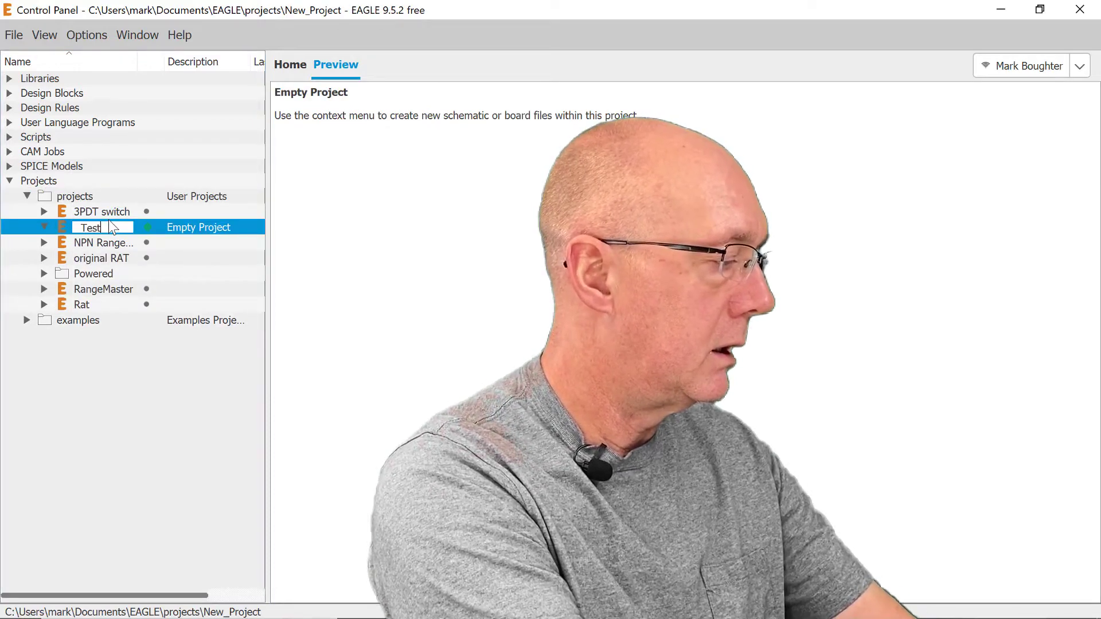
text( Box)
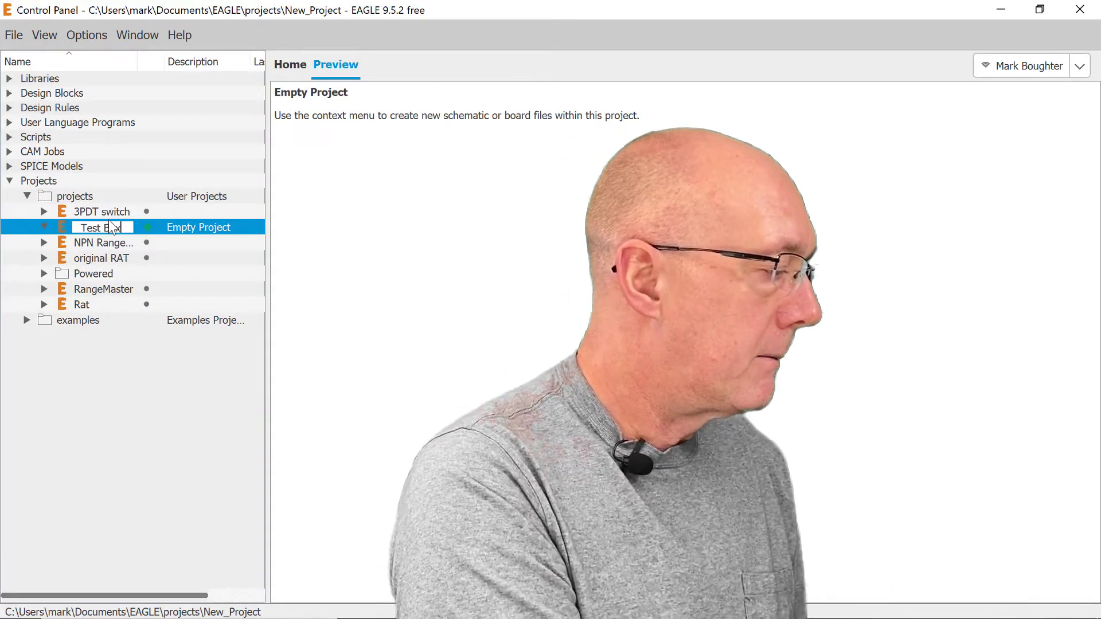
key(Return)
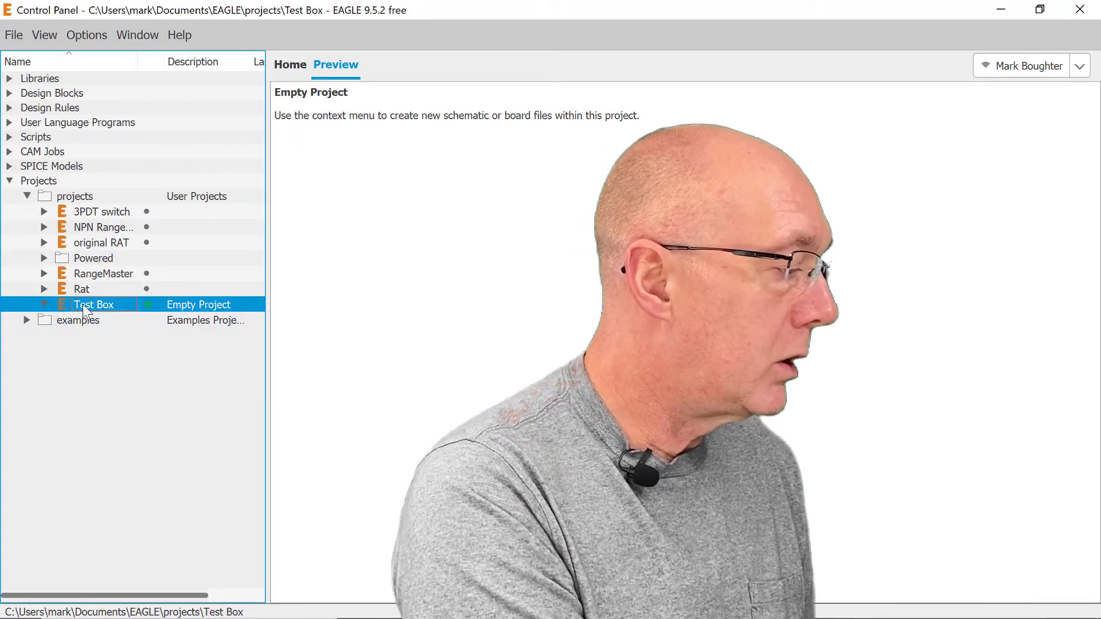
Add a new blank schematic to the Test Box project.
right_click(83, 305)
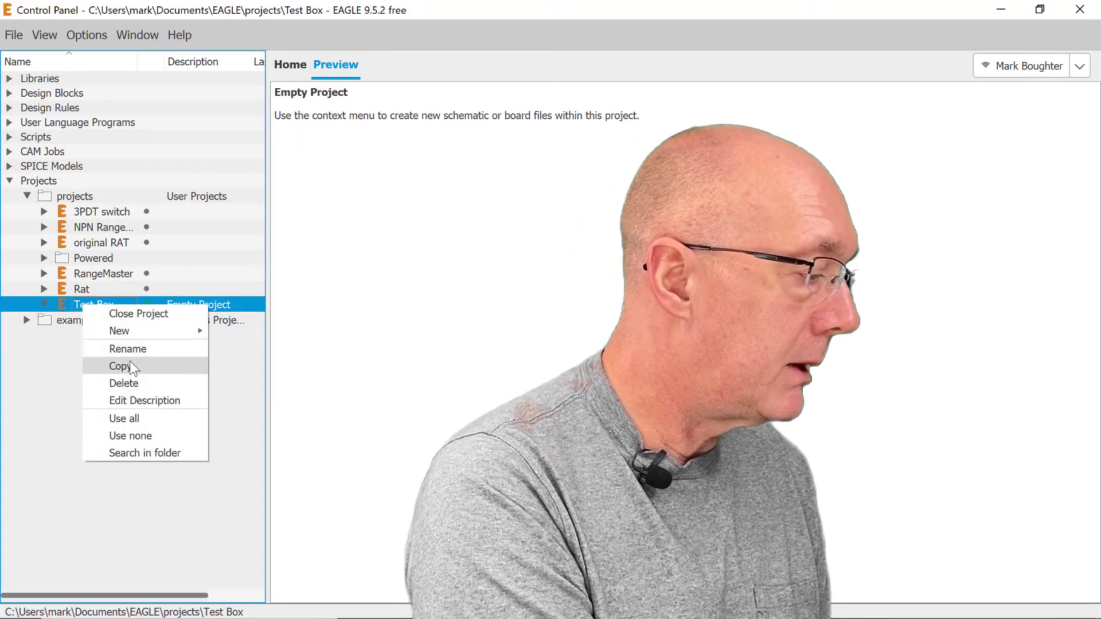
mouse_move(143, 329)
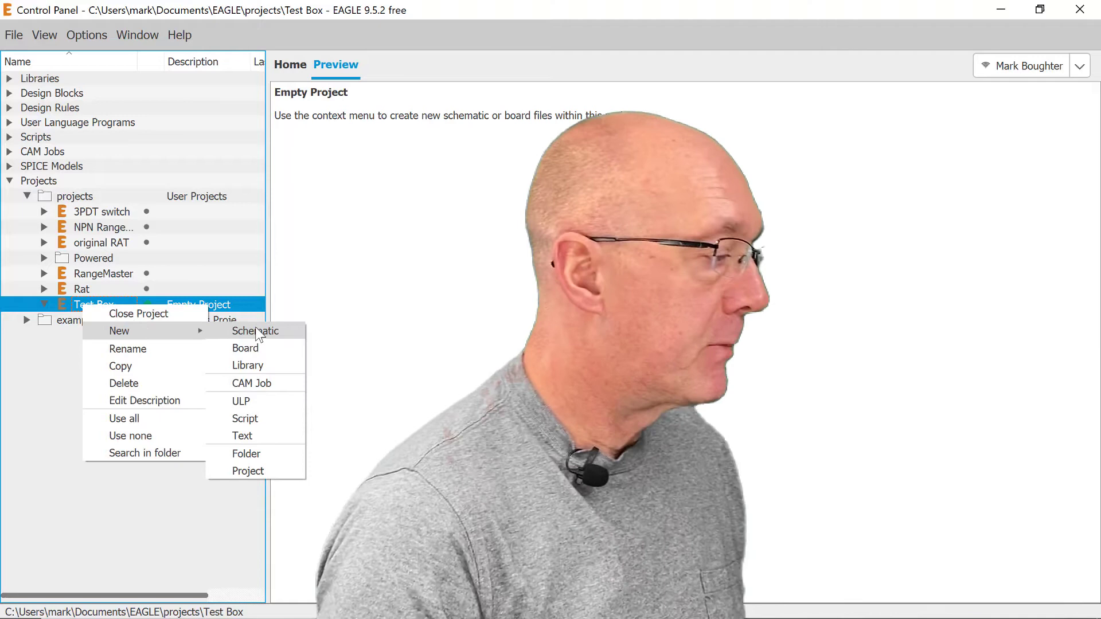
click(255, 332)
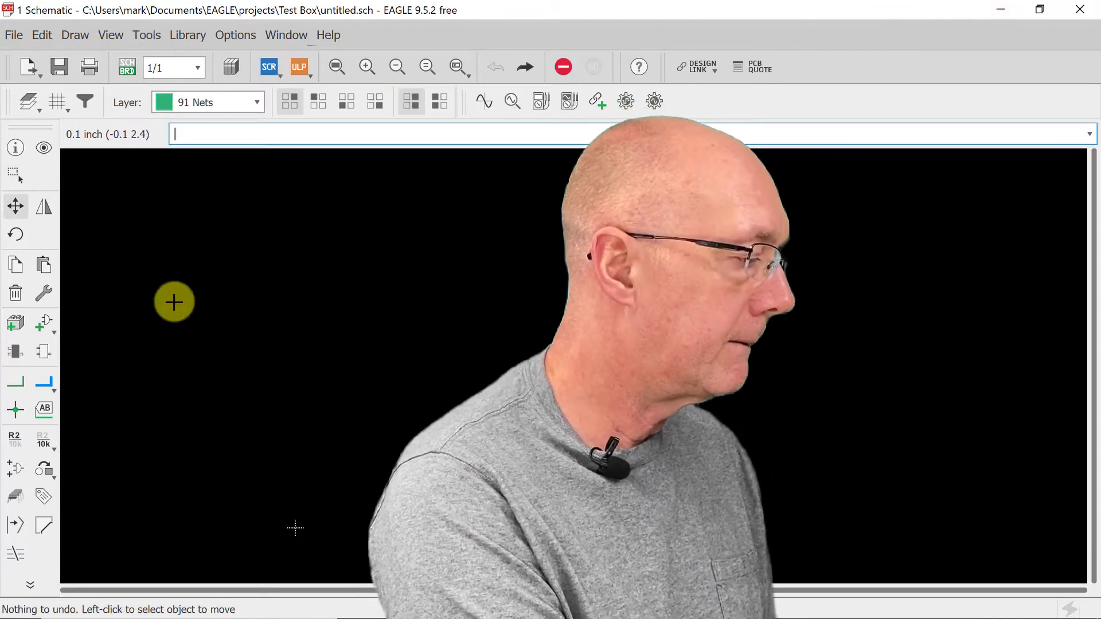
Add the 3PDT.LUGS footswitch from the switches library, rotated, placing sections A and B stacked.
click(45, 324)
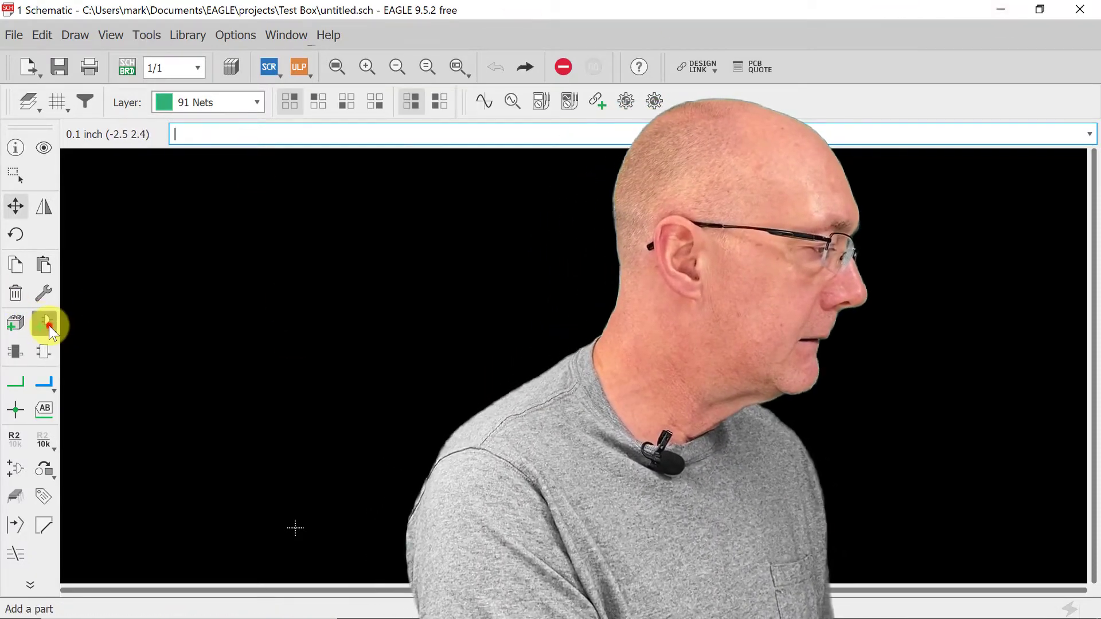
click(23, 138)
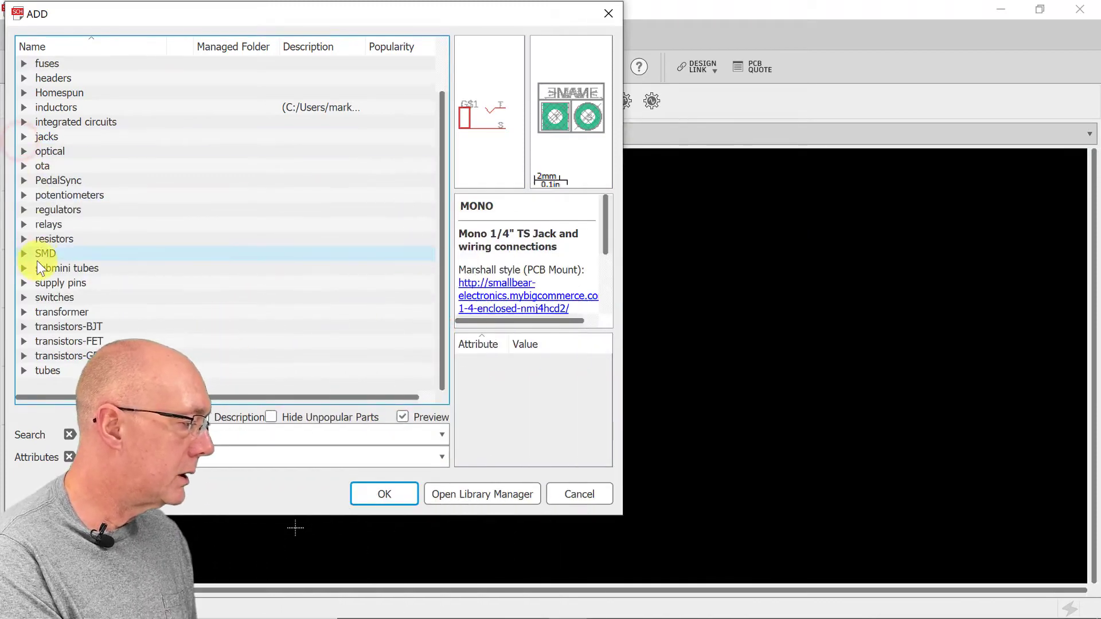
click(25, 297)
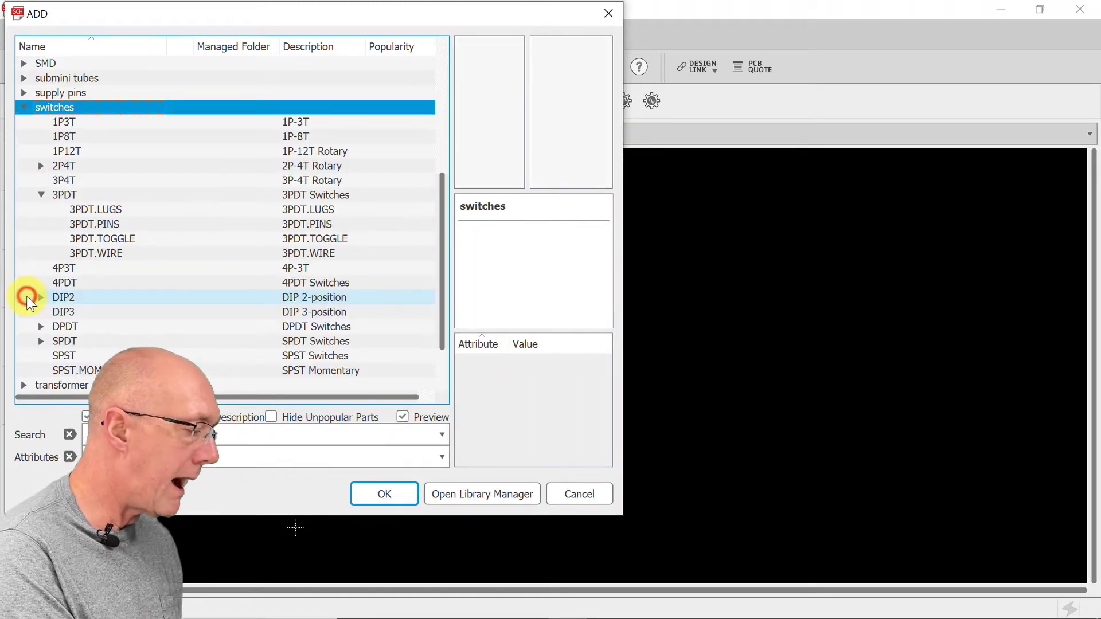
click(114, 223)
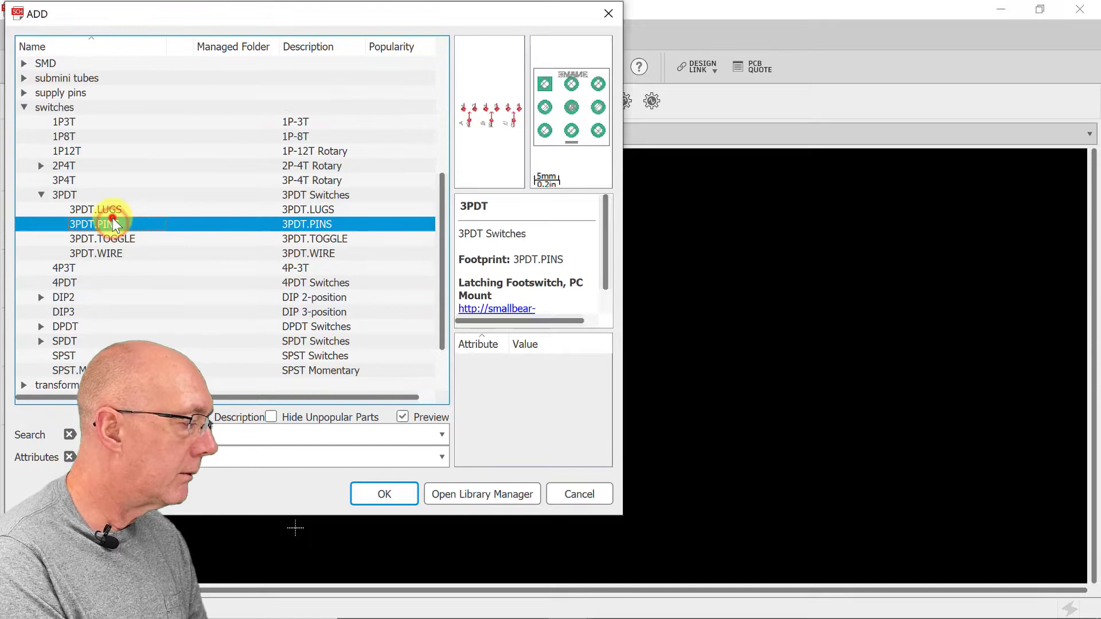
click(112, 208)
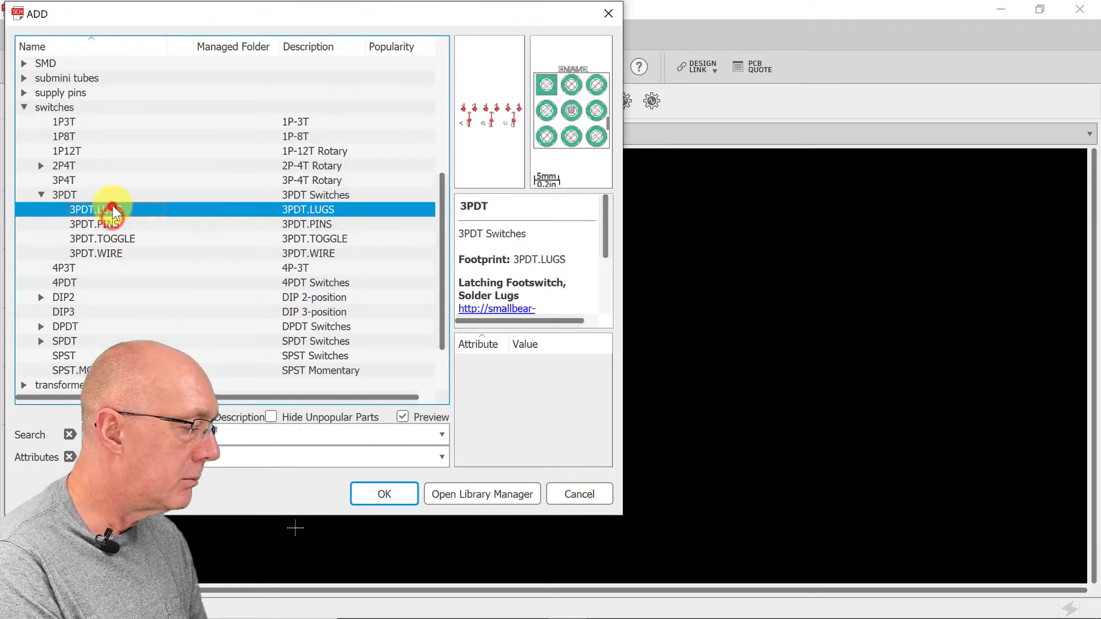
click(388, 494)
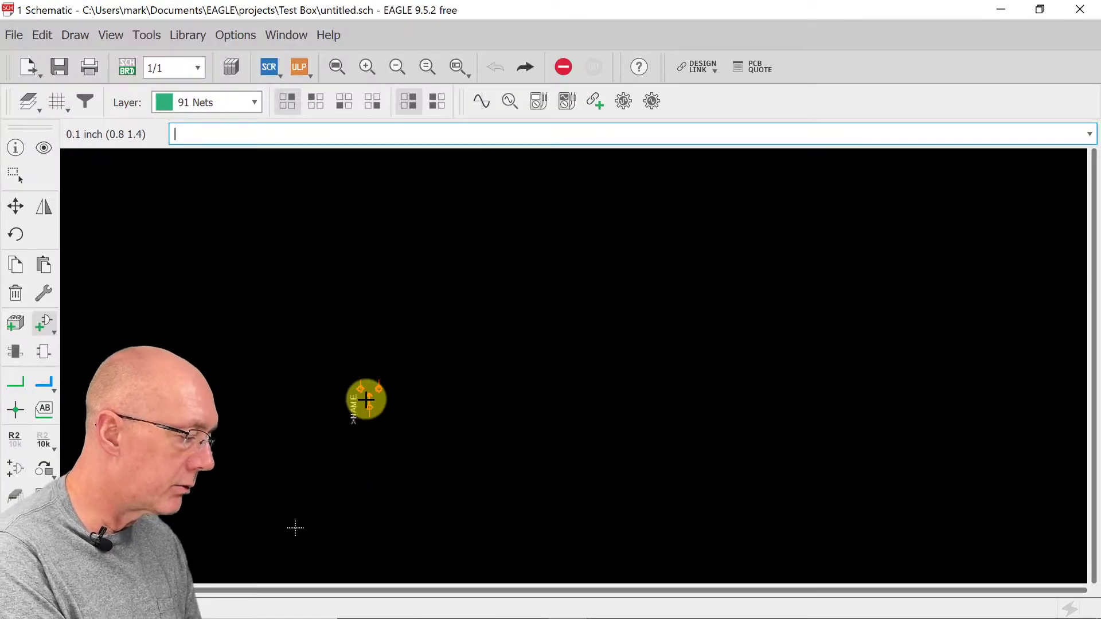
right_click(516, 356)
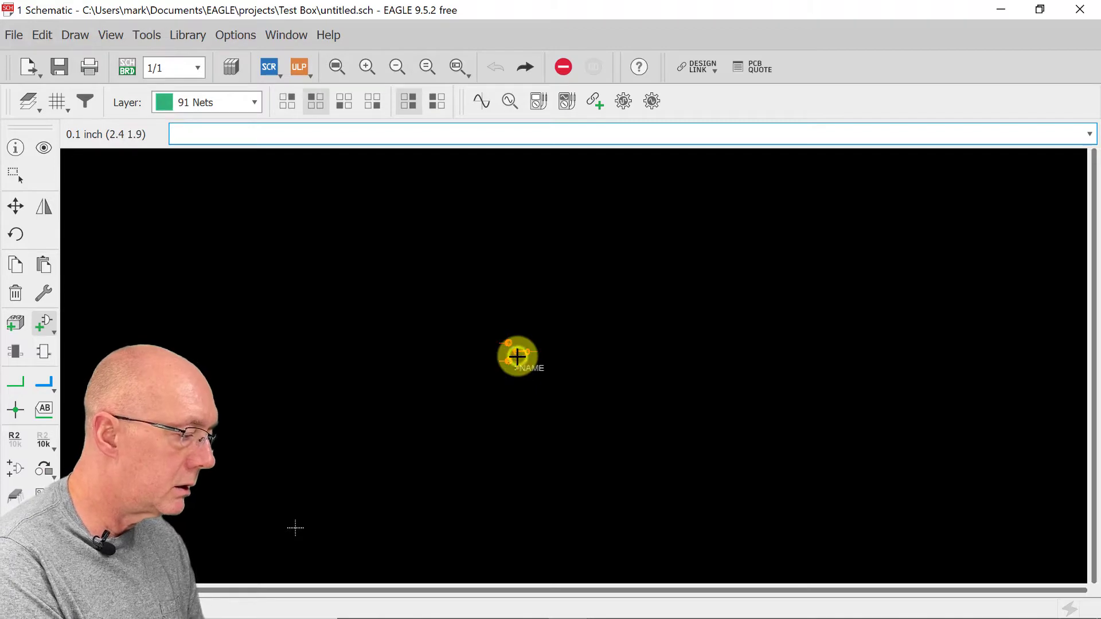
click(584, 313)
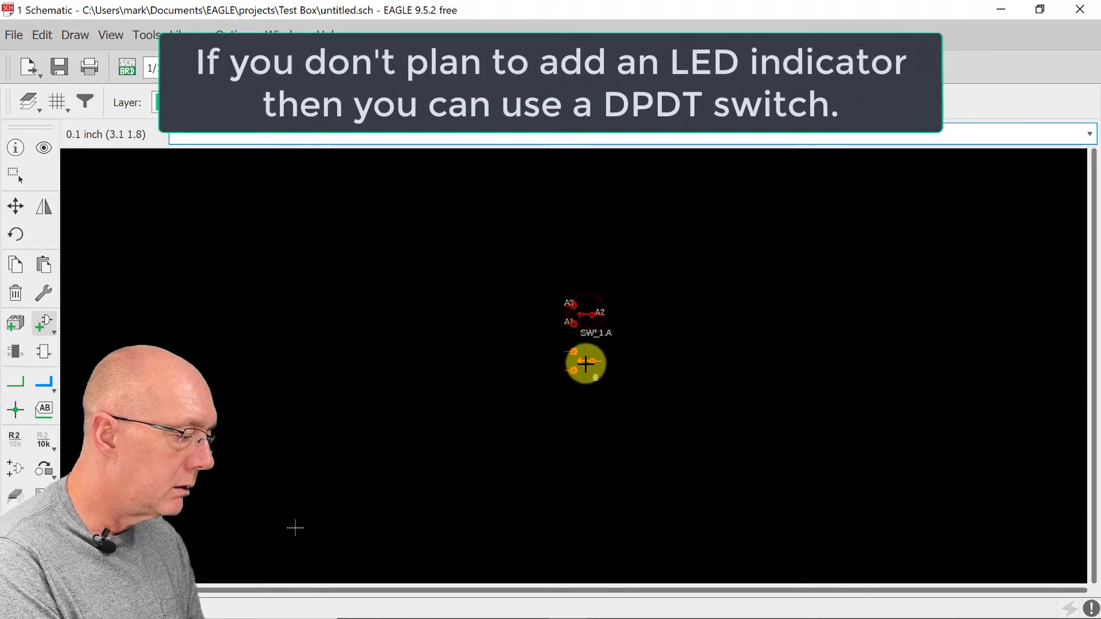
click(585, 360)
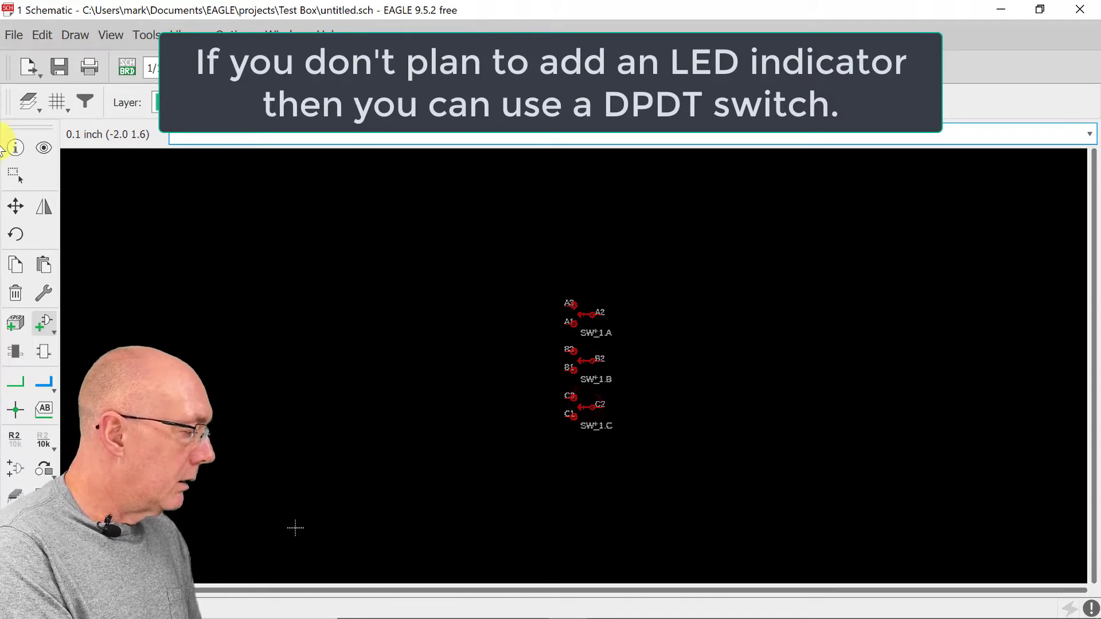
Place two MONO_PADS jacks from the jacks library, one above the other.
click(46, 323)
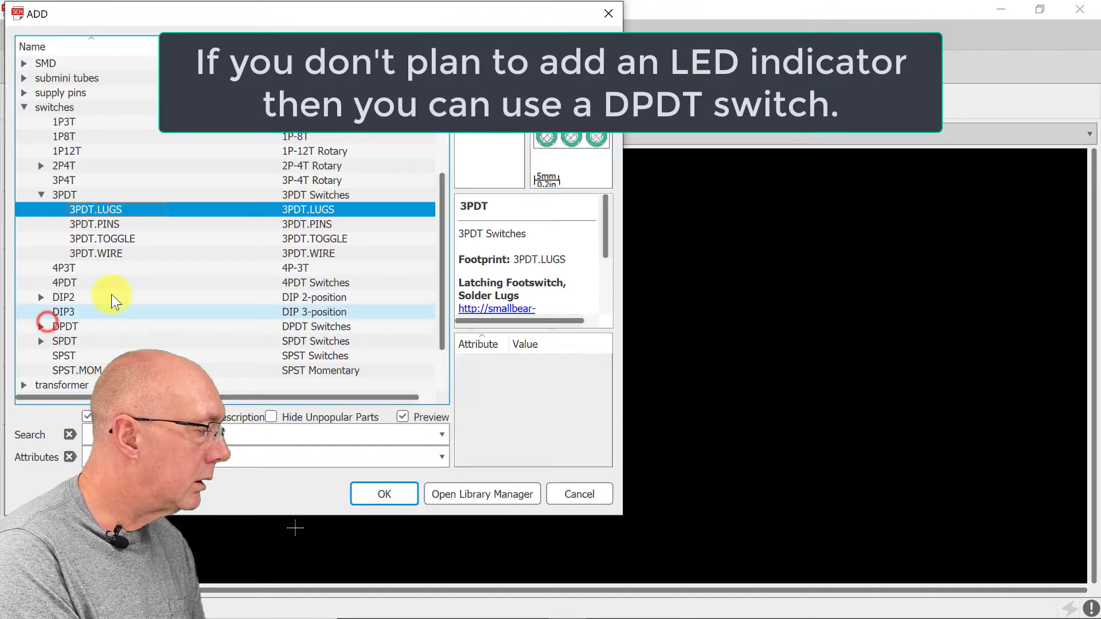
click(24, 107)
click(23, 137)
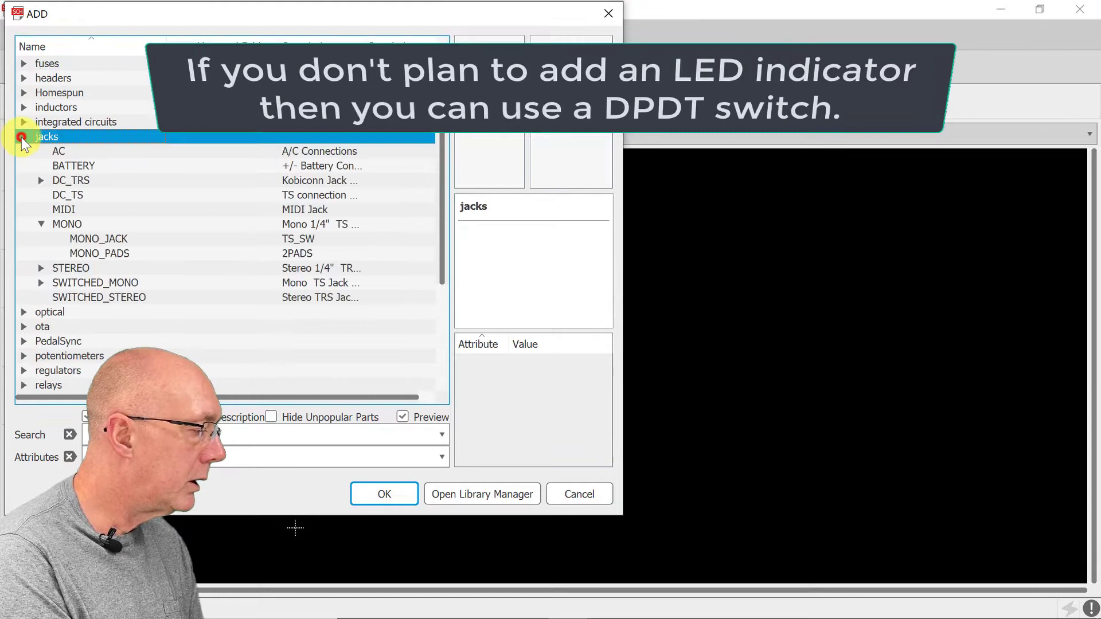
double_click(101, 253)
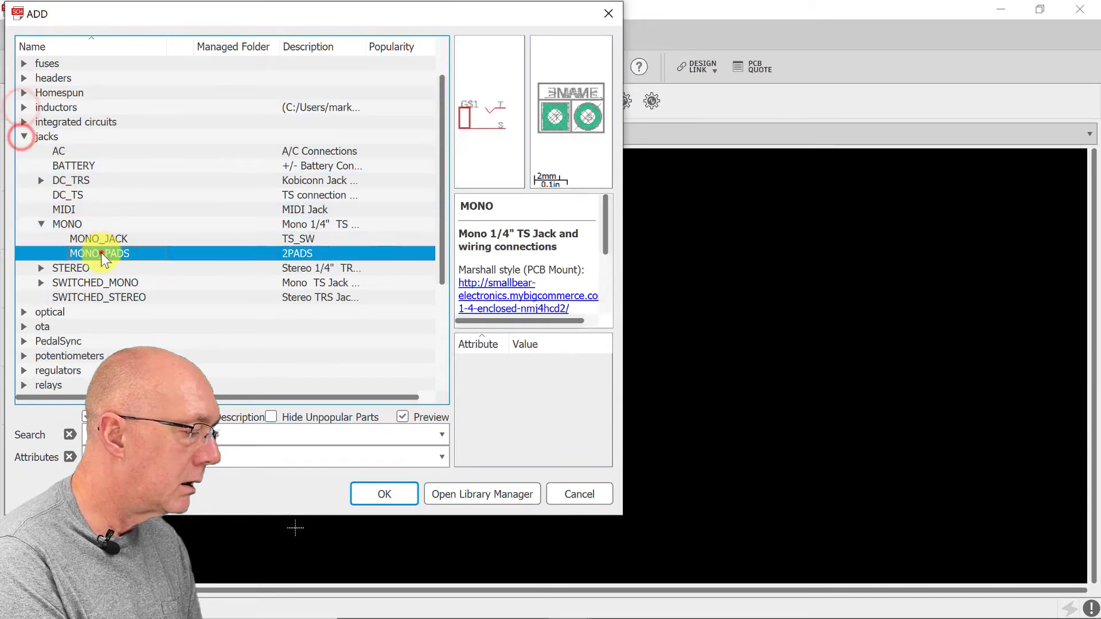
click(338, 302)
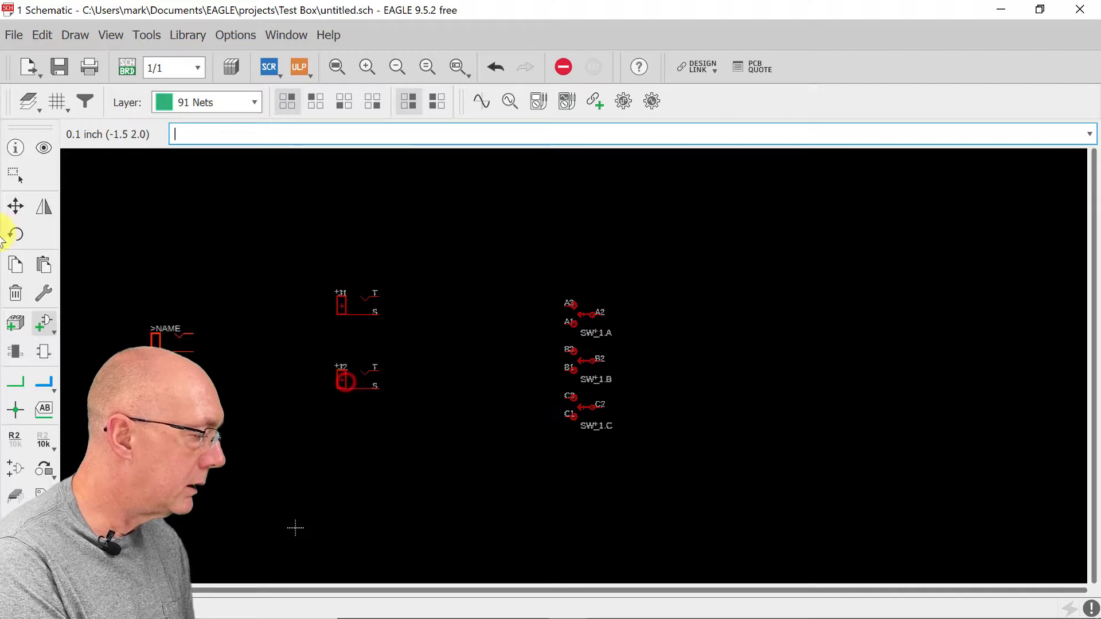
click(345, 381)
Rename jack J1 to IN and jack J2 to OUT.
click(17, 294)
click(356, 315)
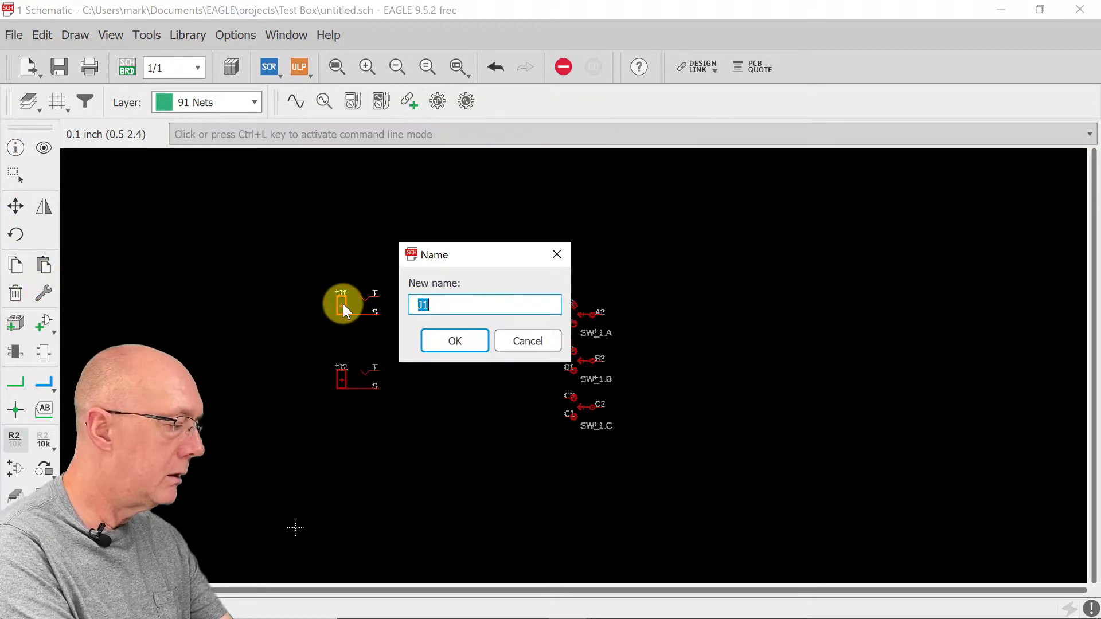
text(IN)
key(Return)
click(343, 362)
click(342, 382)
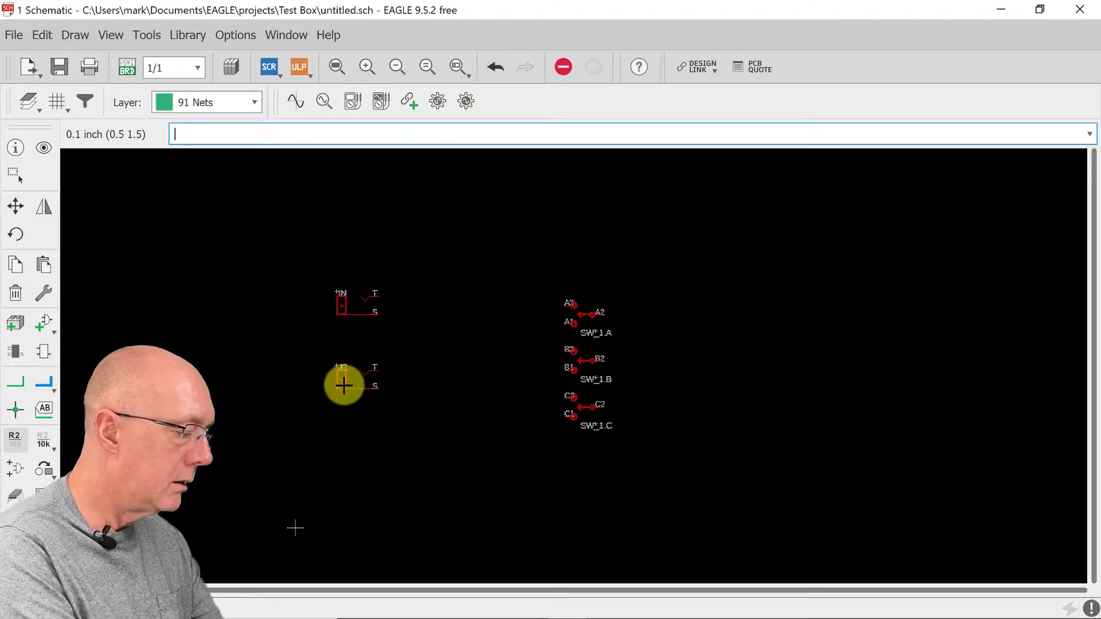
text(OUT)
key(Return)
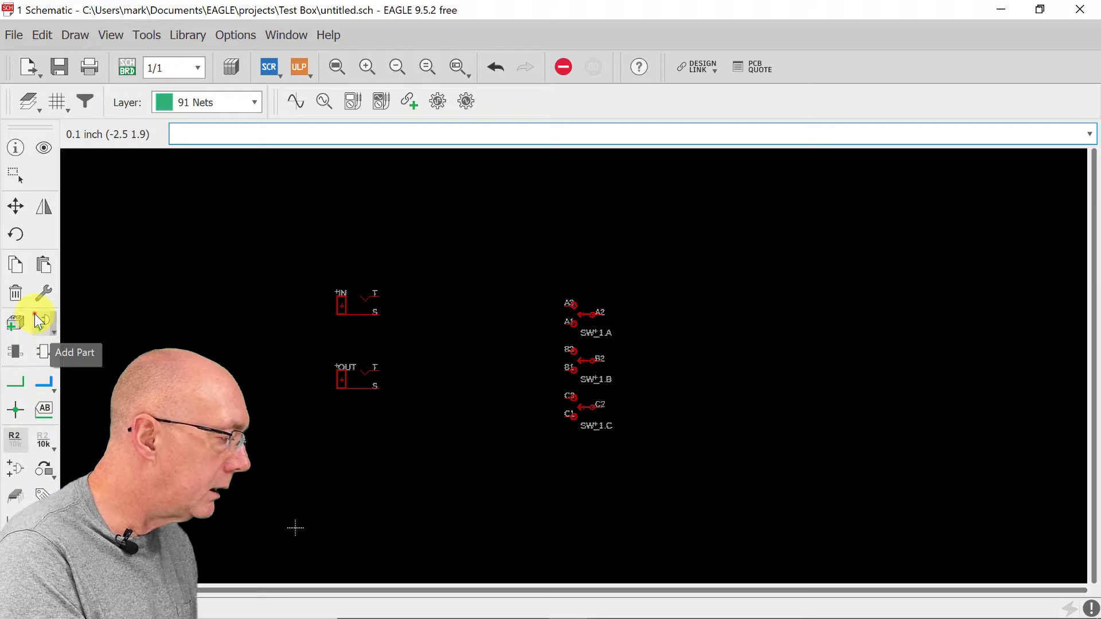
Place an LED from the diodes library below the output jack.
click(16, 322)
click(24, 137)
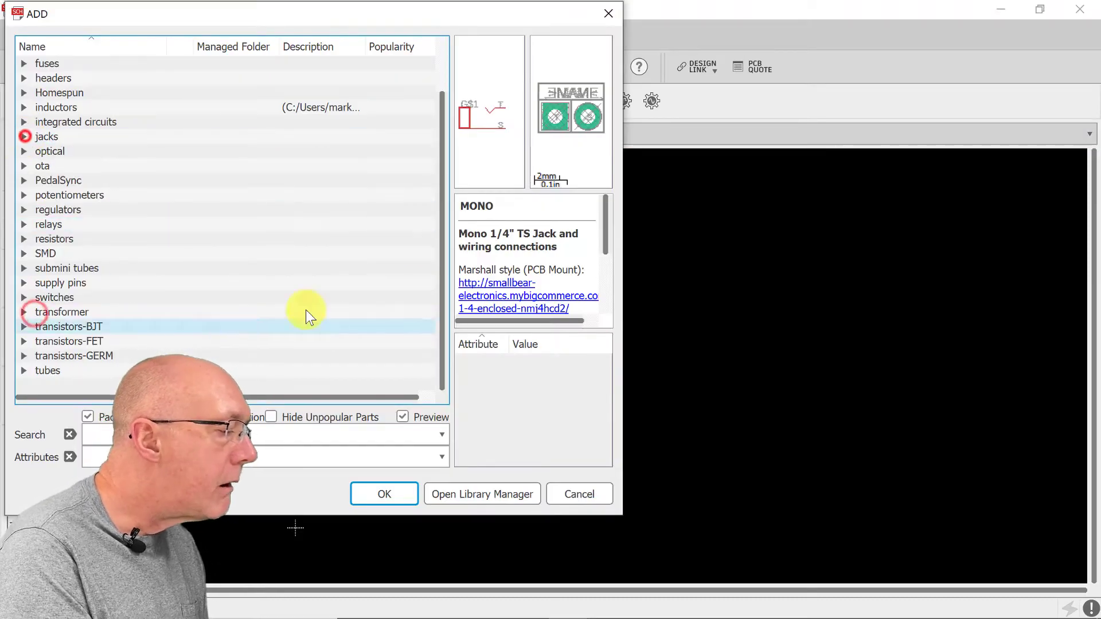
drag(439, 309, 437, 241)
click(25, 107)
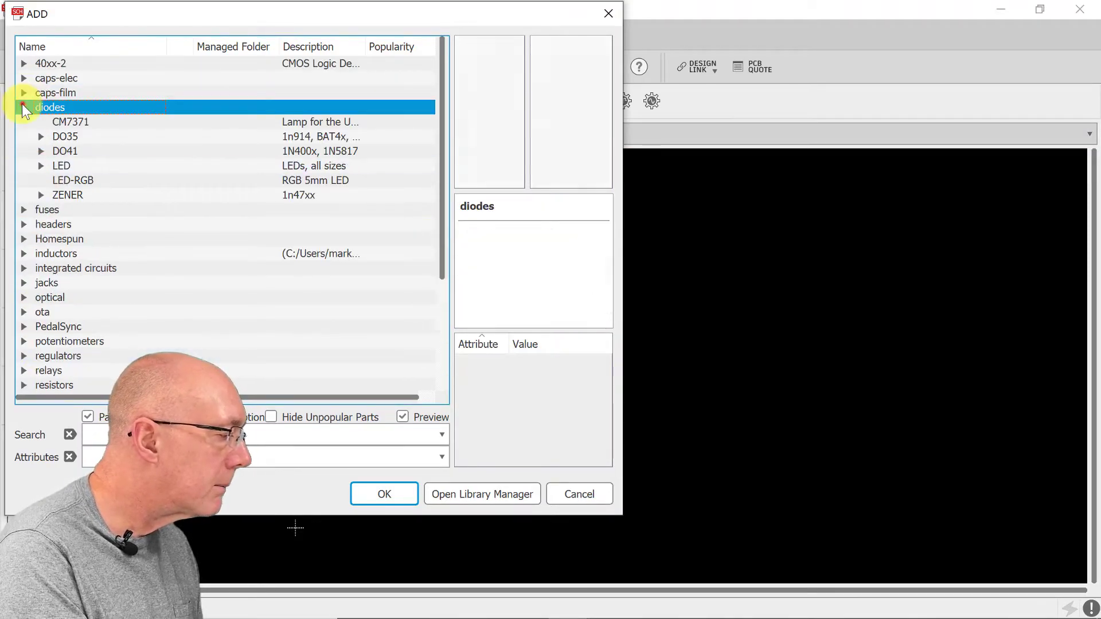
click(41, 165)
click(162, 181)
click(363, 493)
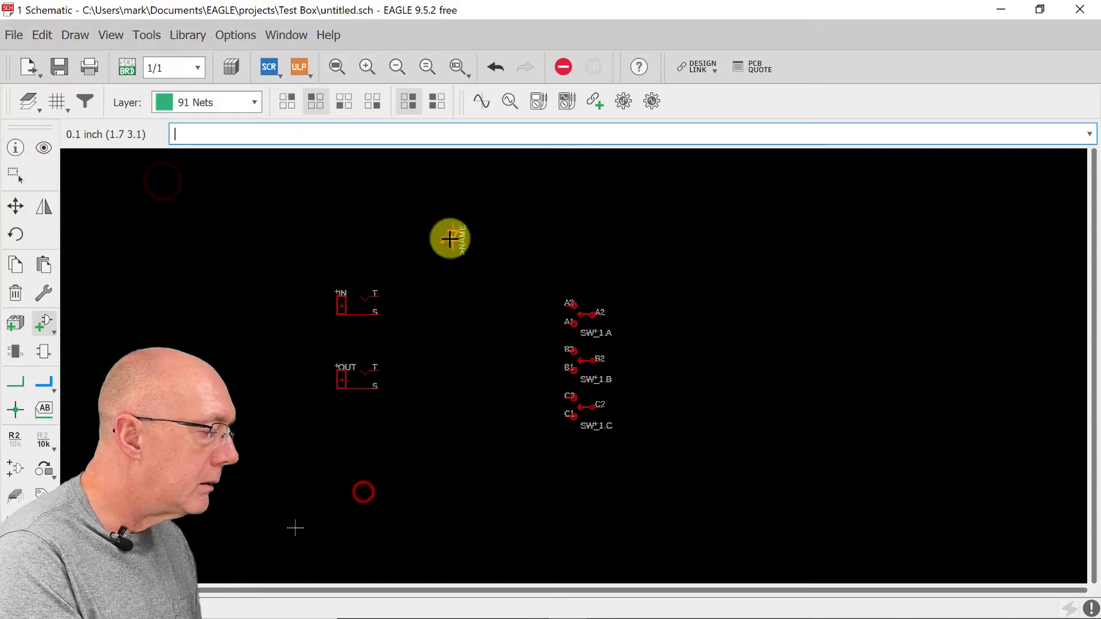
click(421, 461)
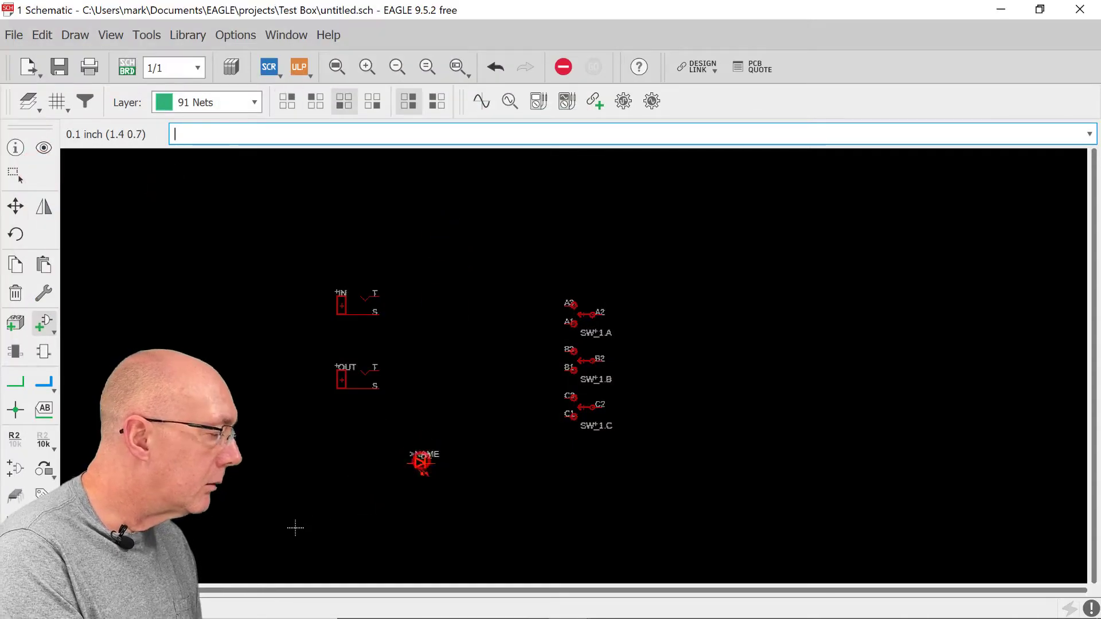
Place a 0.3-inch R.3B resistor from the resistors library next to the LED.
click(41, 325)
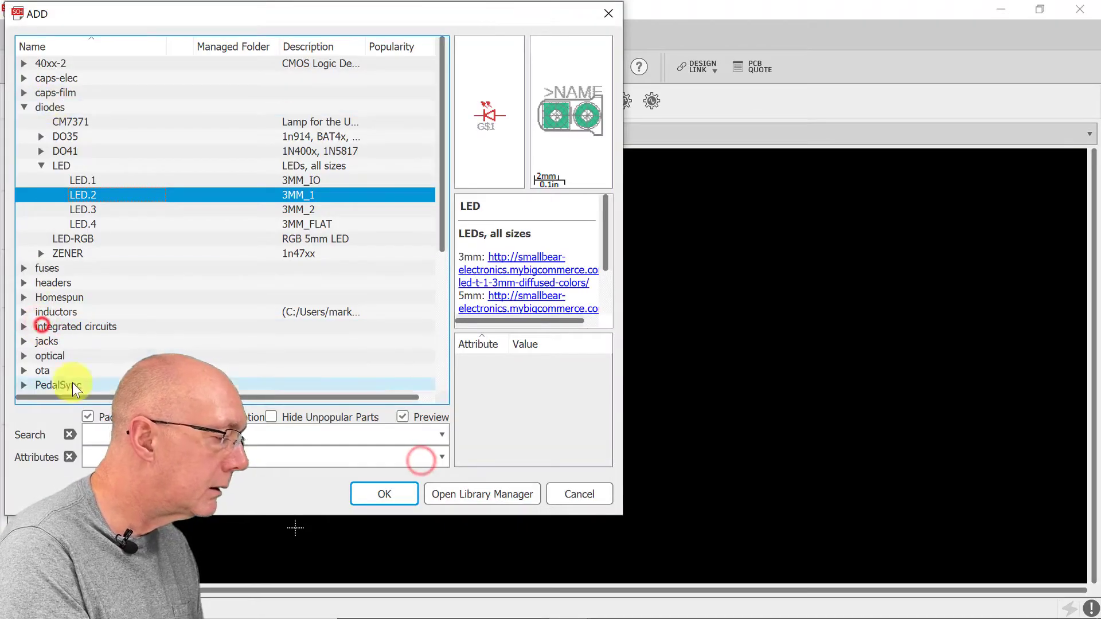
scroll(74, 389, down, 5)
click(23, 238)
click(42, 253)
click(160, 308)
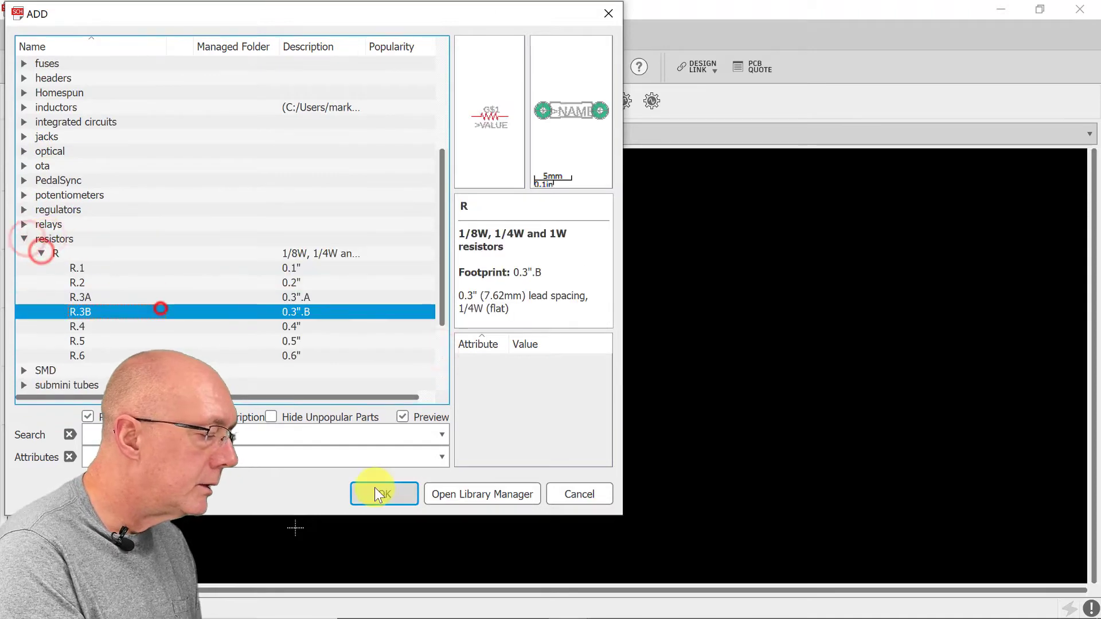
click(378, 494)
click(43, 321)
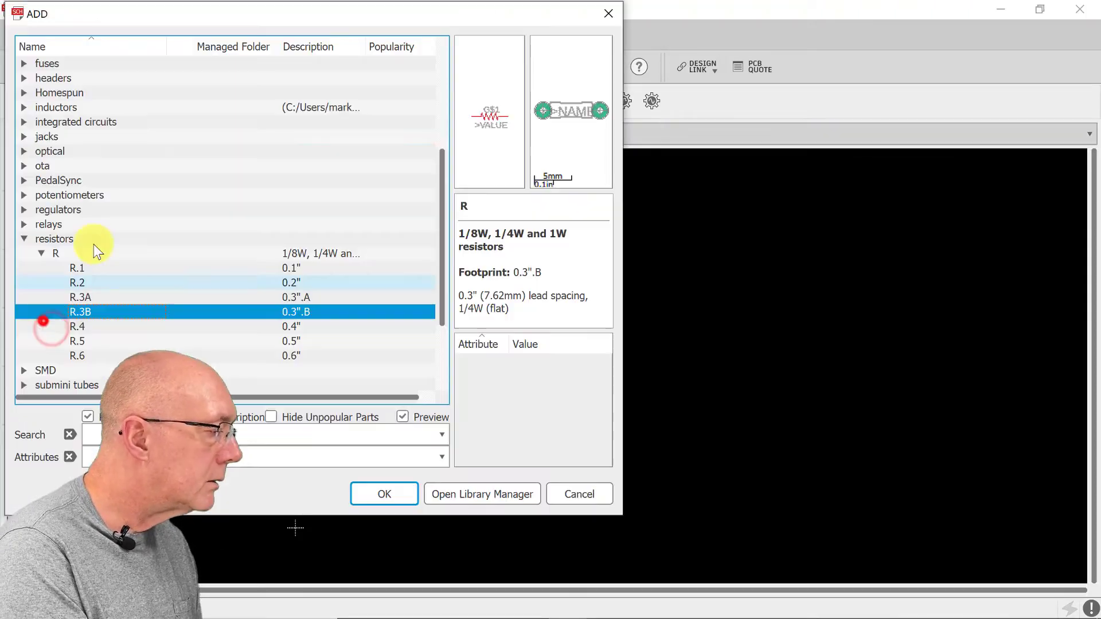
Place the GND(T) ground symbol from Homespun, then select the plain GND symbol.
click(24, 93)
double_click(71, 149)
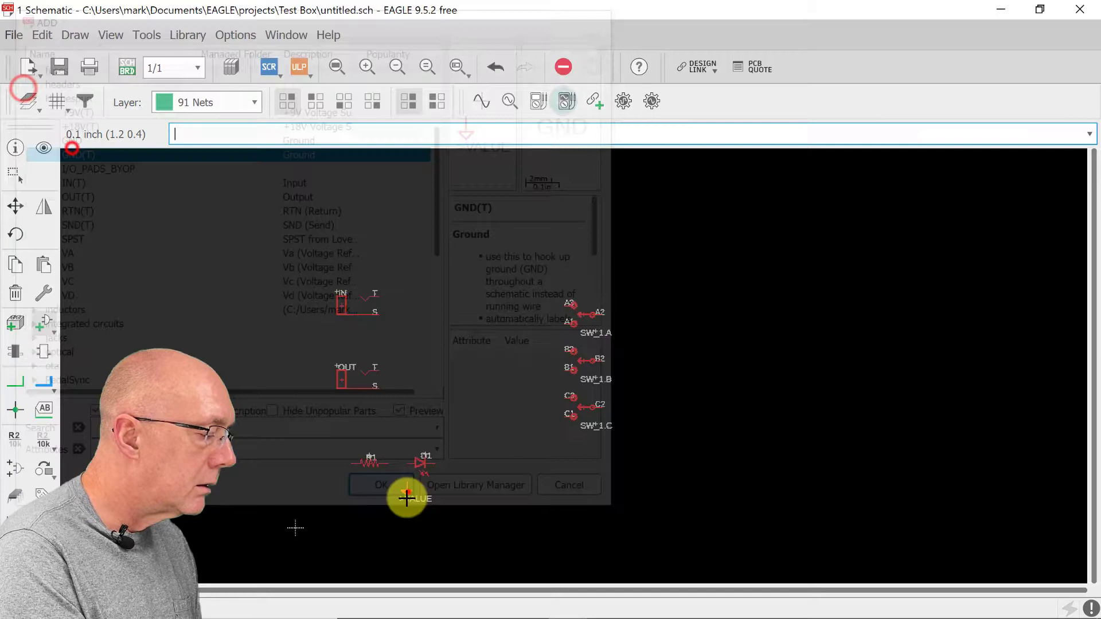
click(408, 494)
click(373, 506)
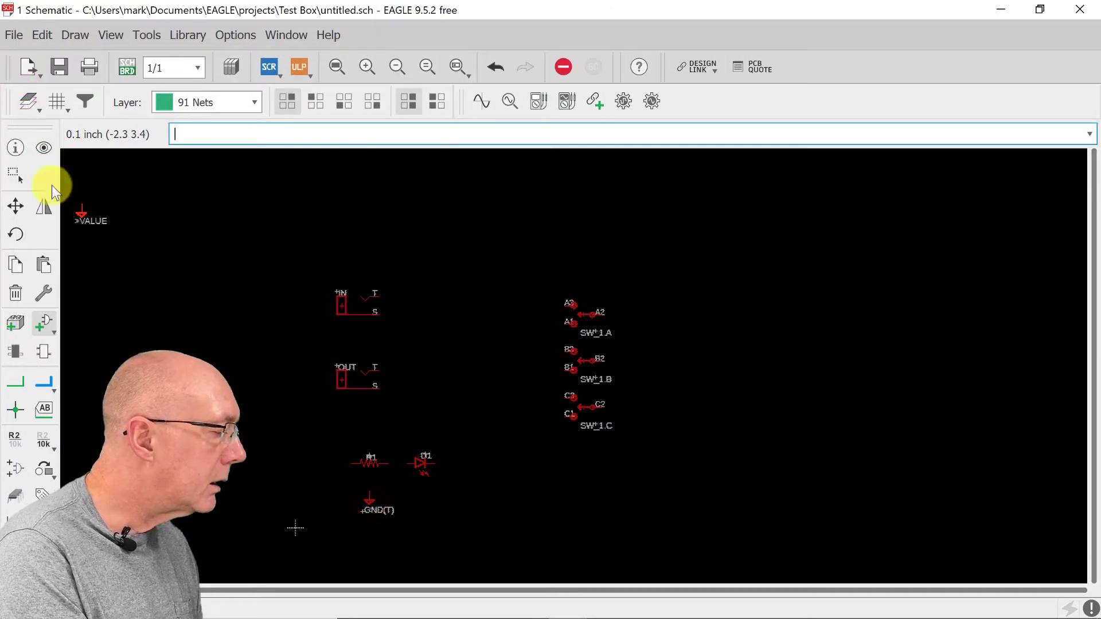
click(46, 325)
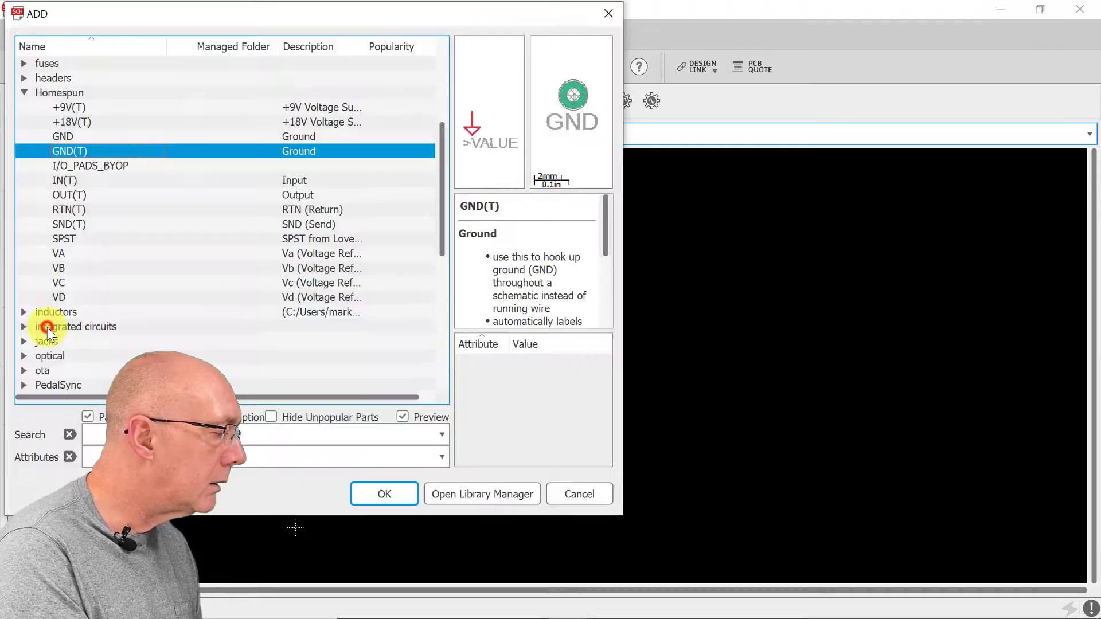
click(63, 136)
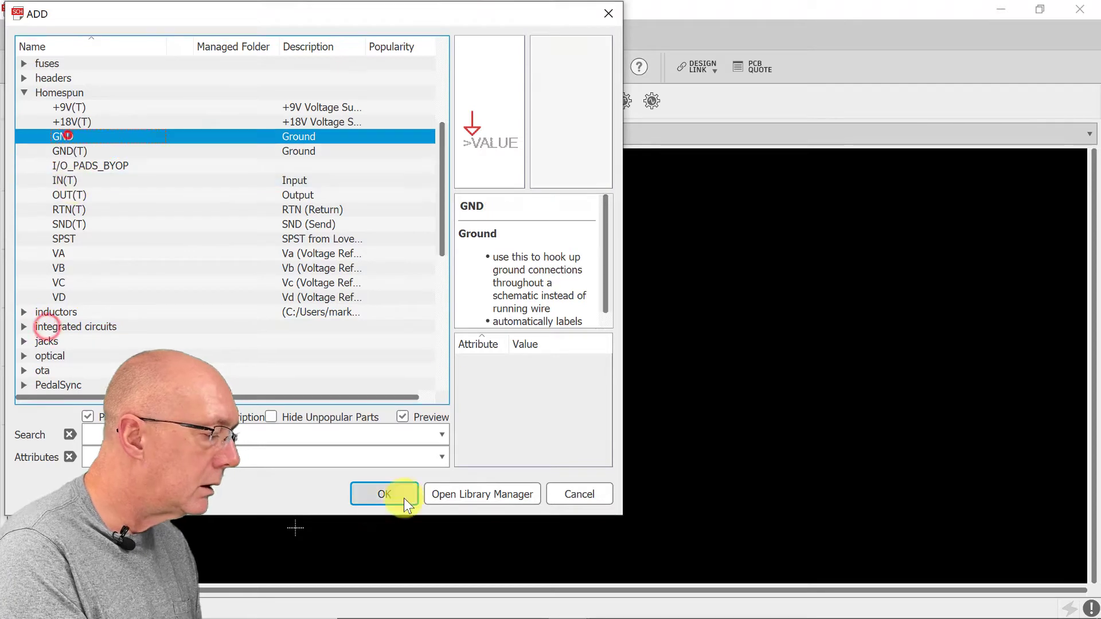
Place a GND symbol below the LED and an IN(T) input symbol to its right.
click(395, 495)
click(428, 504)
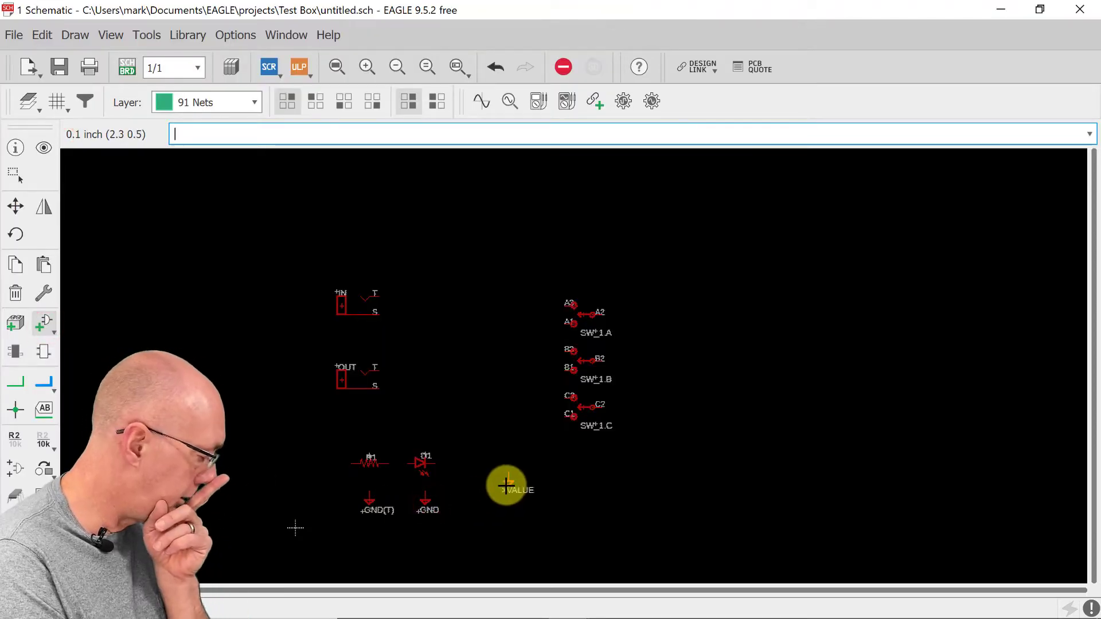
click(43, 324)
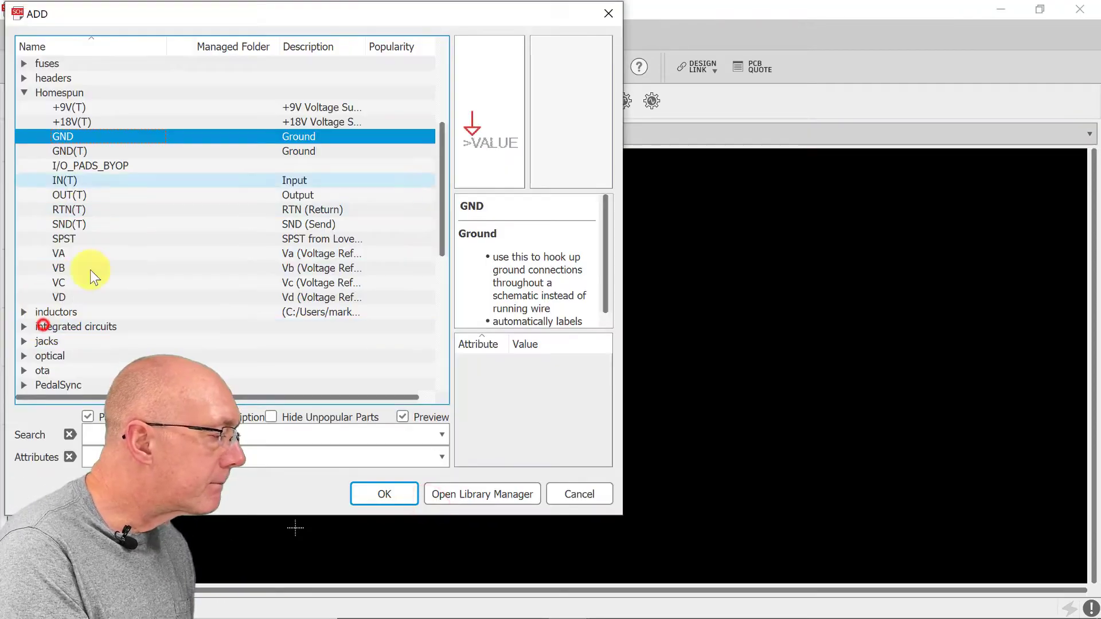
click(68, 181)
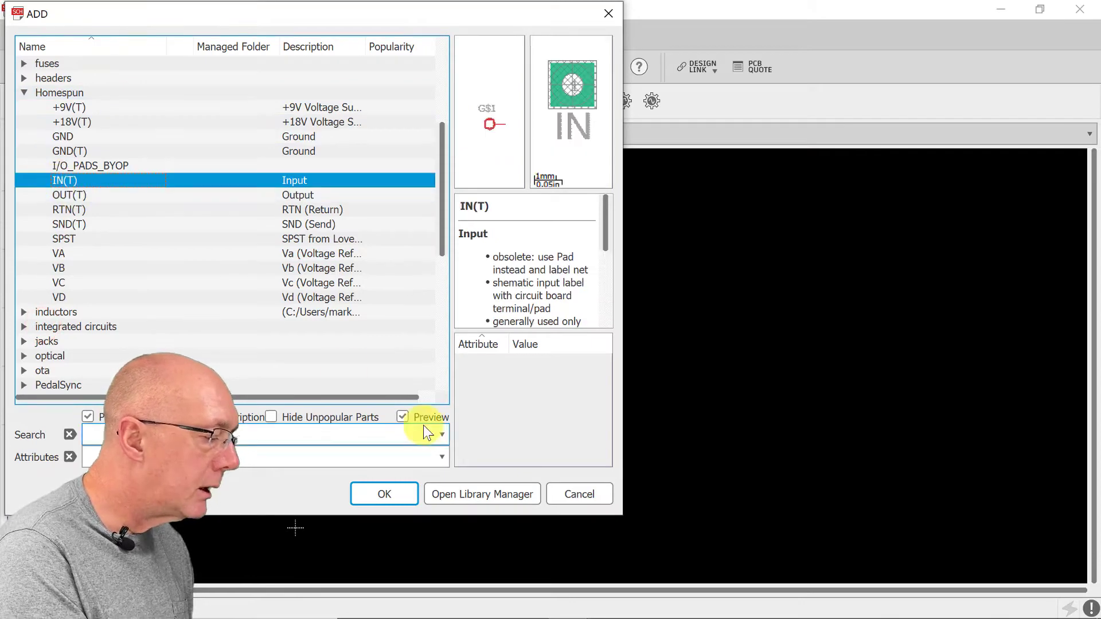
click(390, 492)
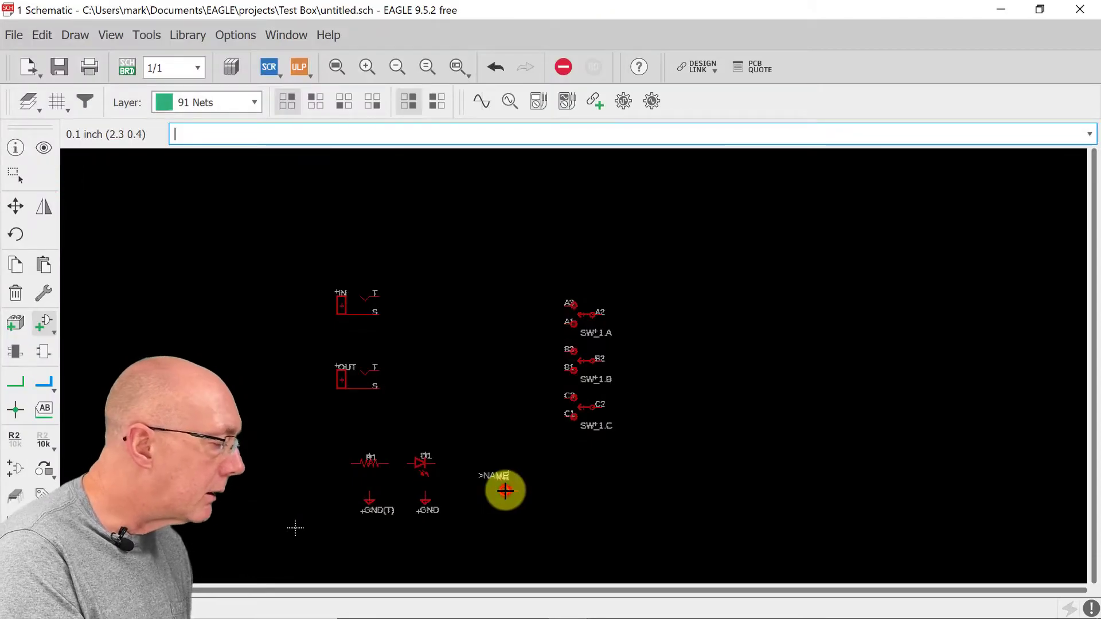
click(504, 490)
click(43, 328)
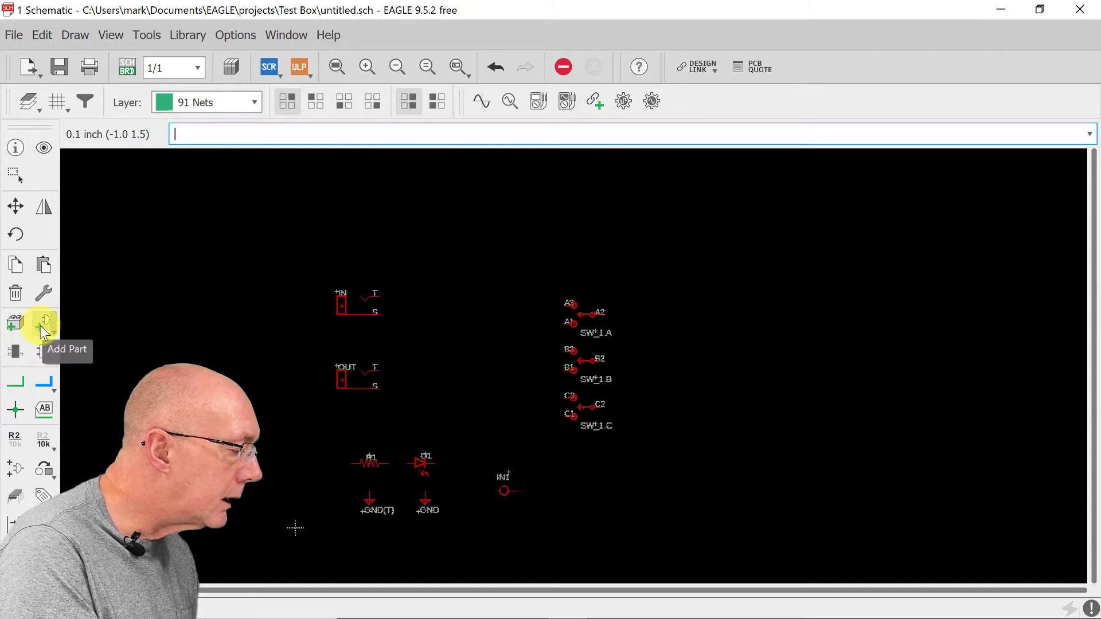
Rename the IN1 input symbol to PROBE.
click(14, 438)
click(505, 490)
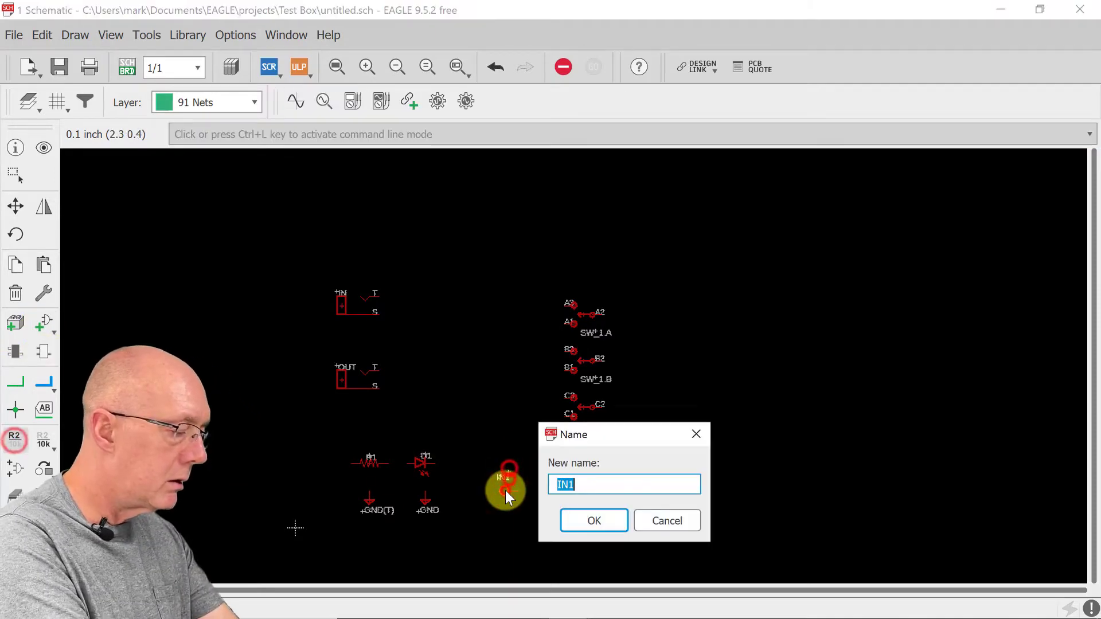
text(PROBE)
key(Return)
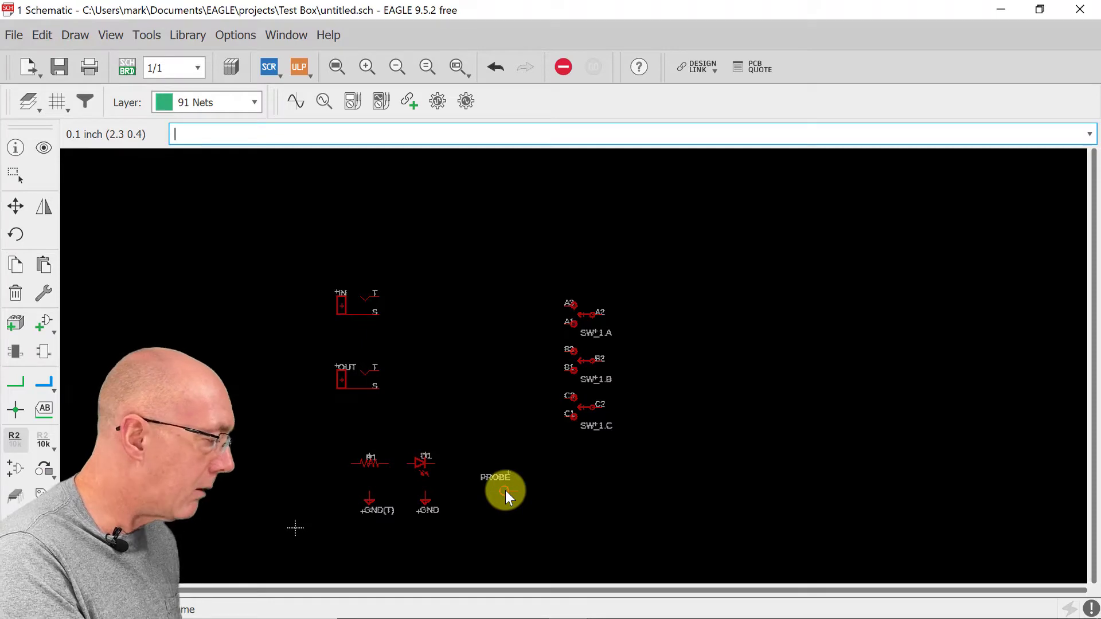
Choose the +9V(T) supply symbol from the Homespun library.
click(45, 316)
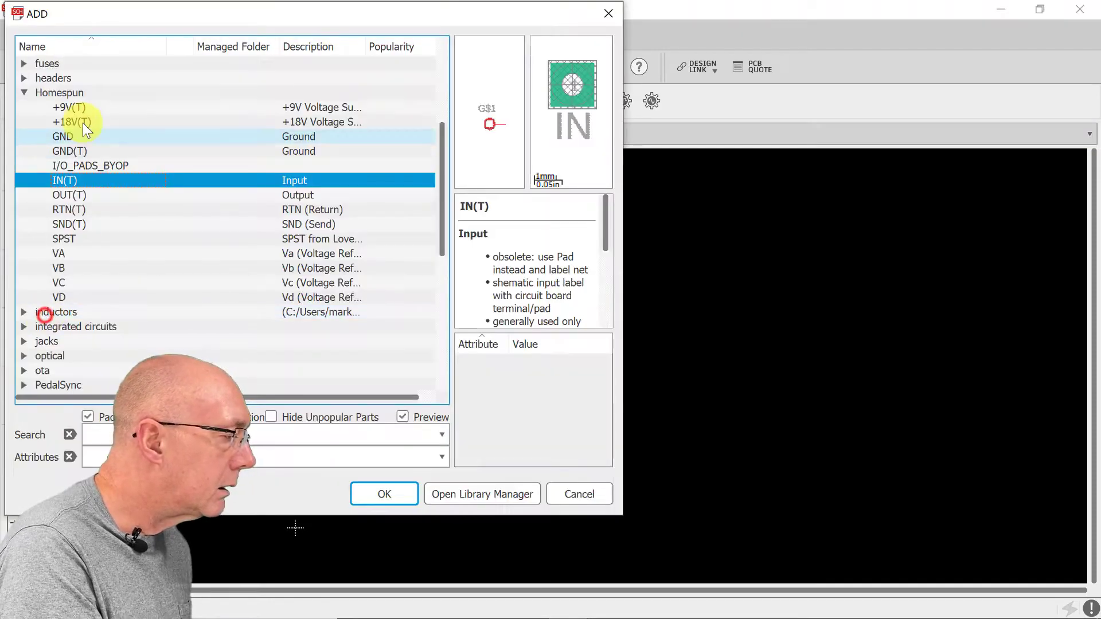
click(88, 105)
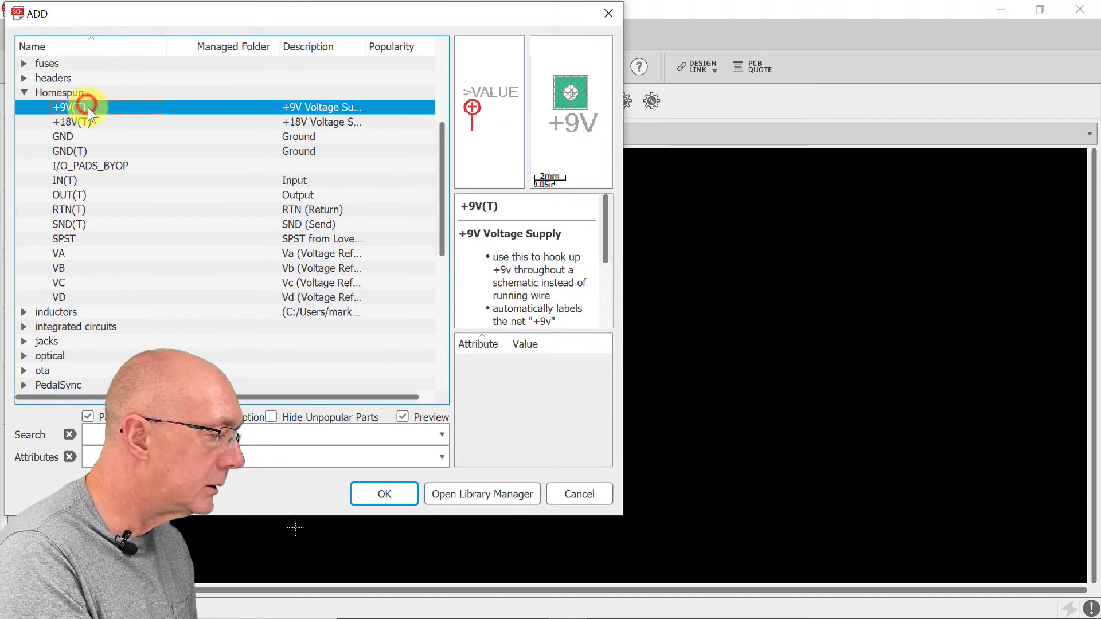
click(366, 492)
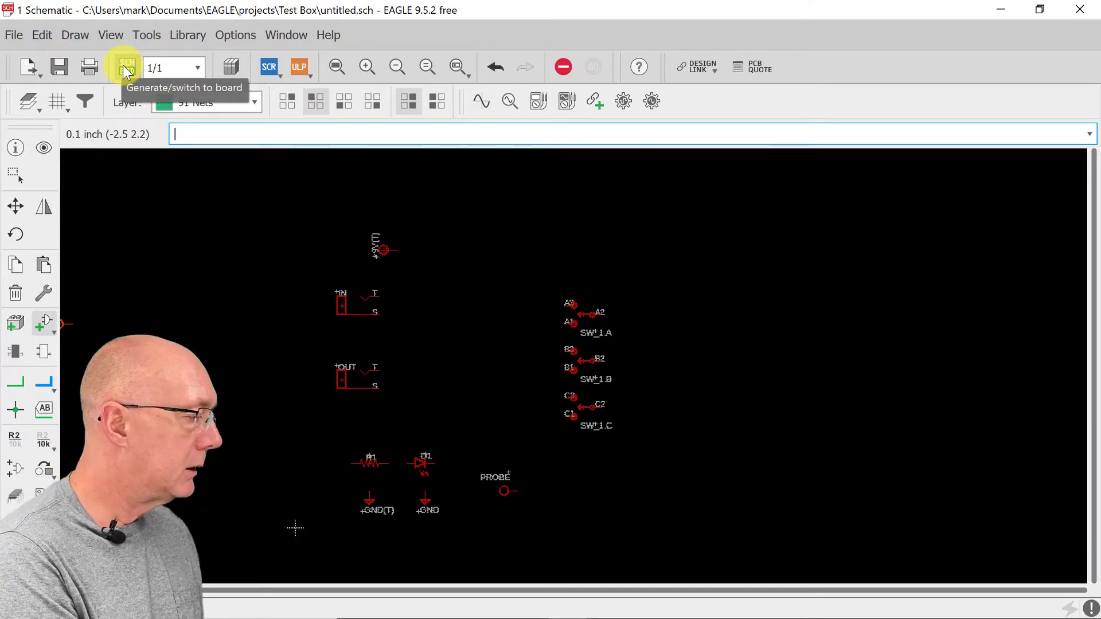
Save the schematic as textbox.sch.
click(53, 68)
text(textbox)
key(Return)
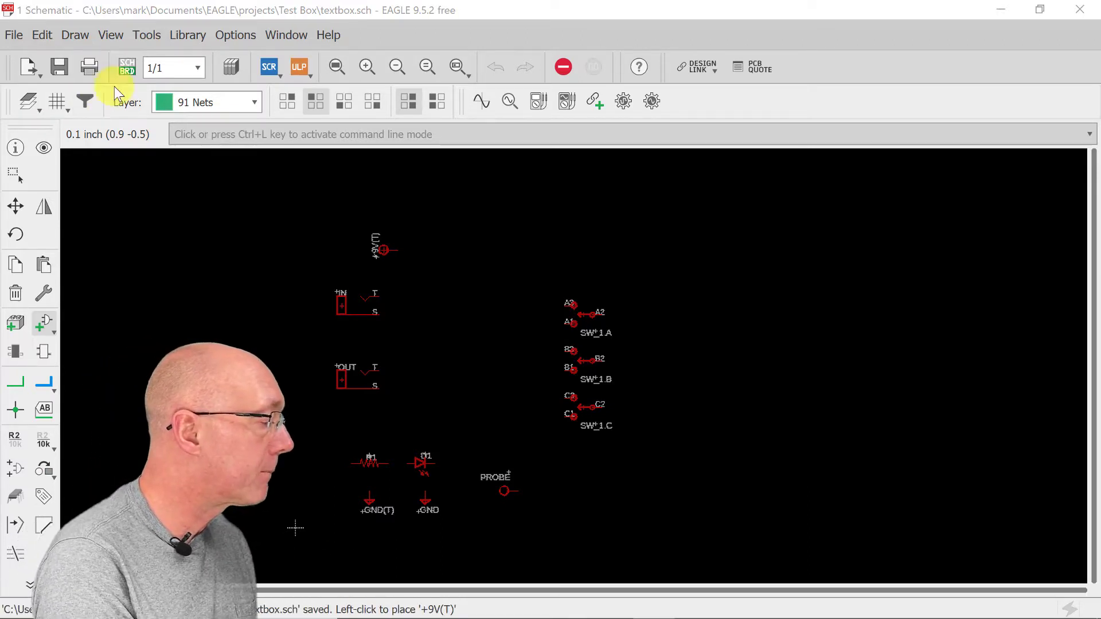
Place a row of PADS.SQR_LBL square labelled pads above the jacks.
key(Escape)
click(55, 323)
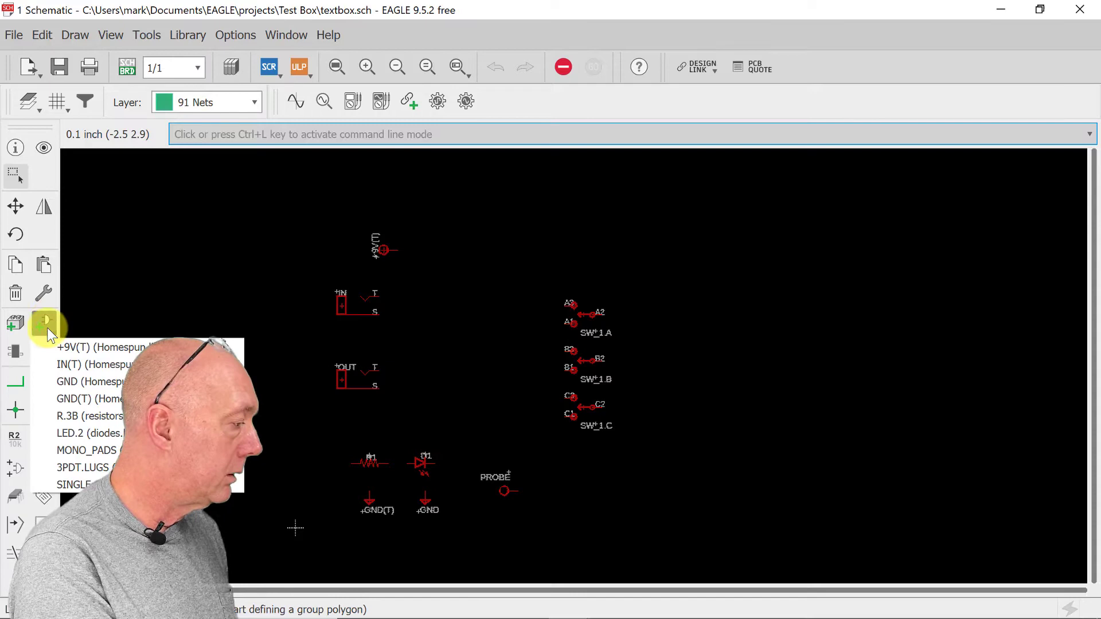
click(46, 324)
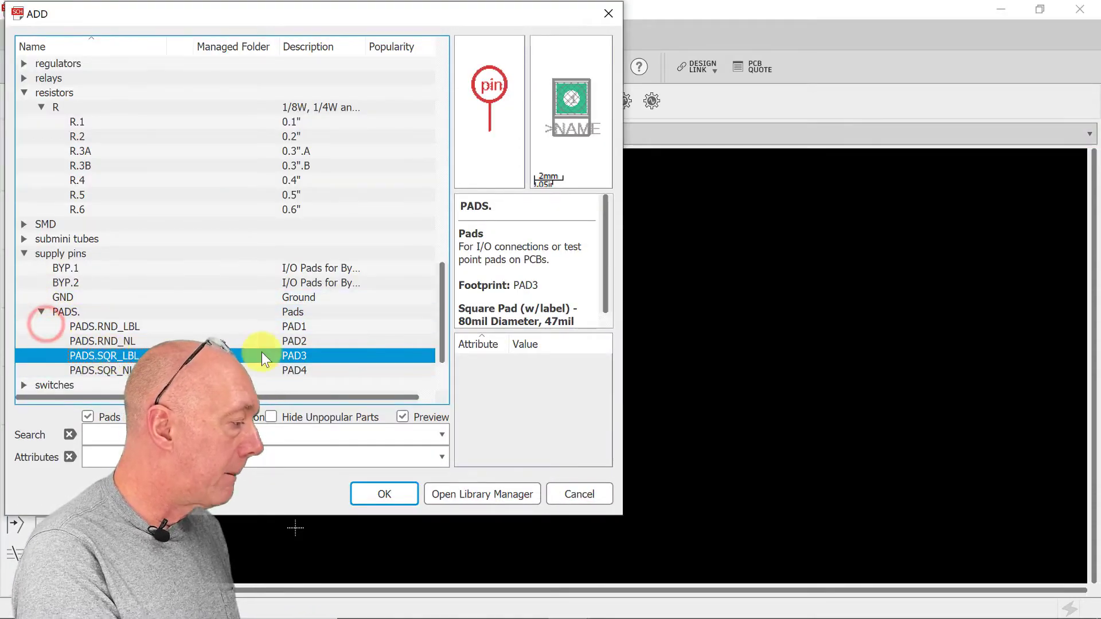
click(380, 492)
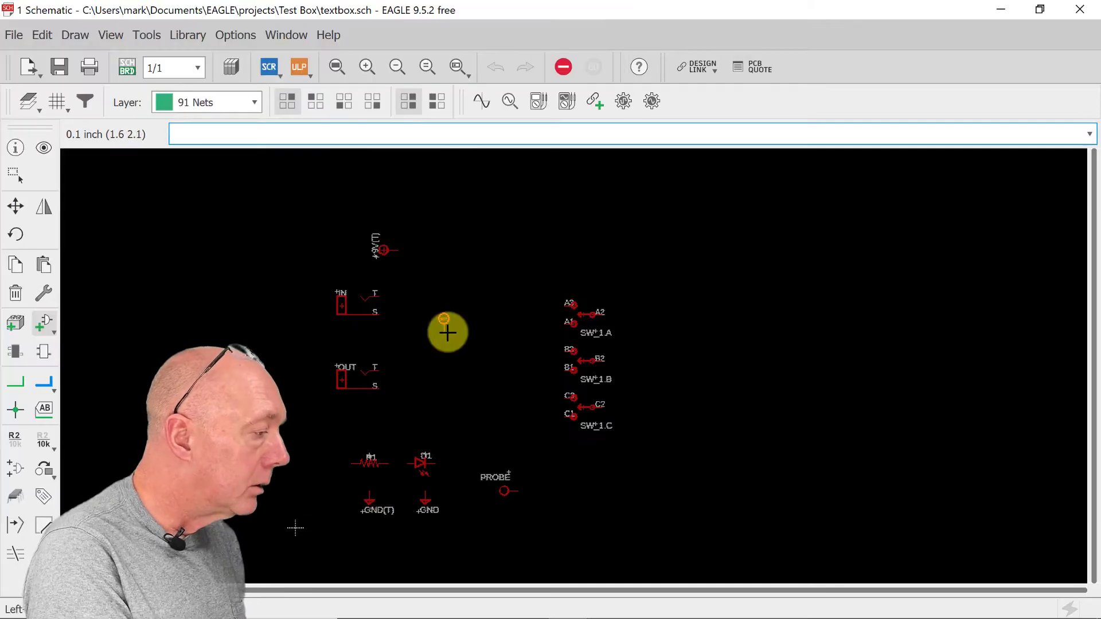
click(445, 250)
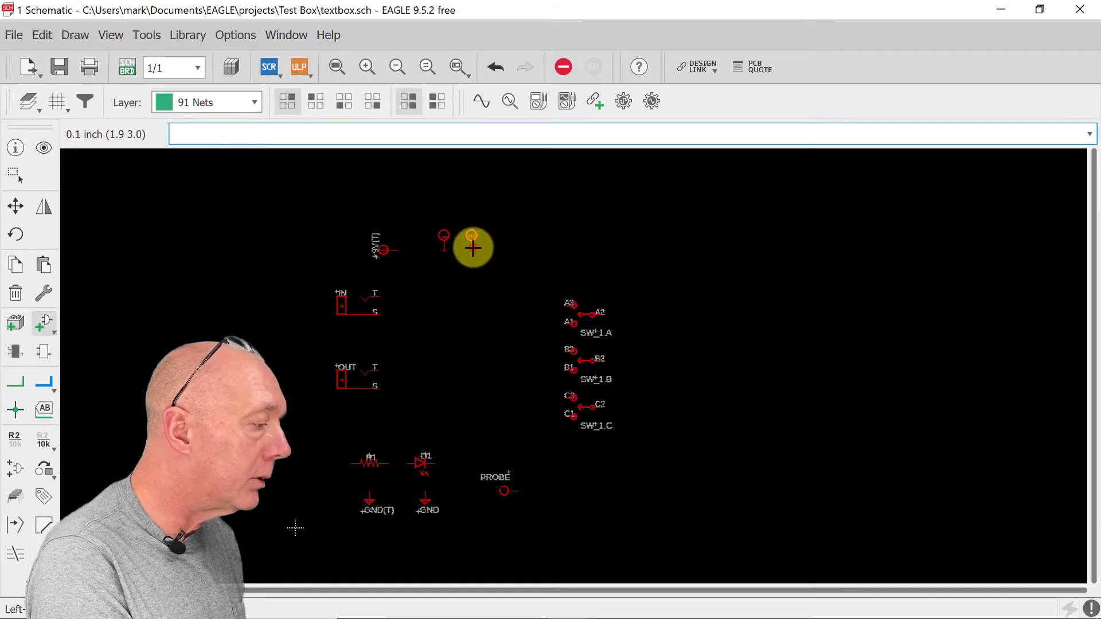
click(473, 247)
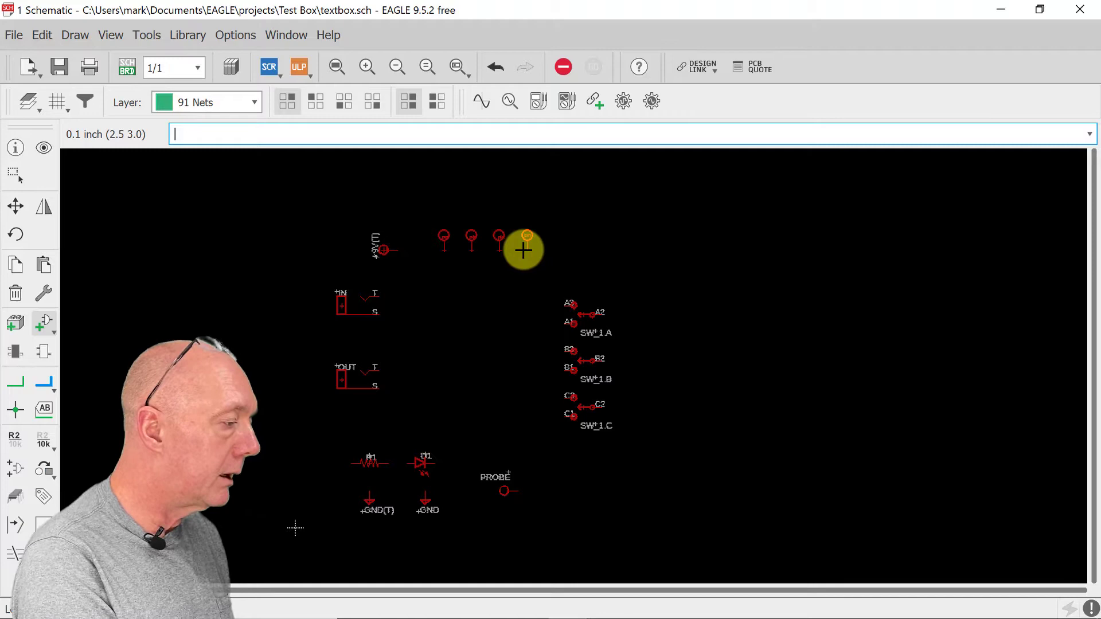
click(522, 250)
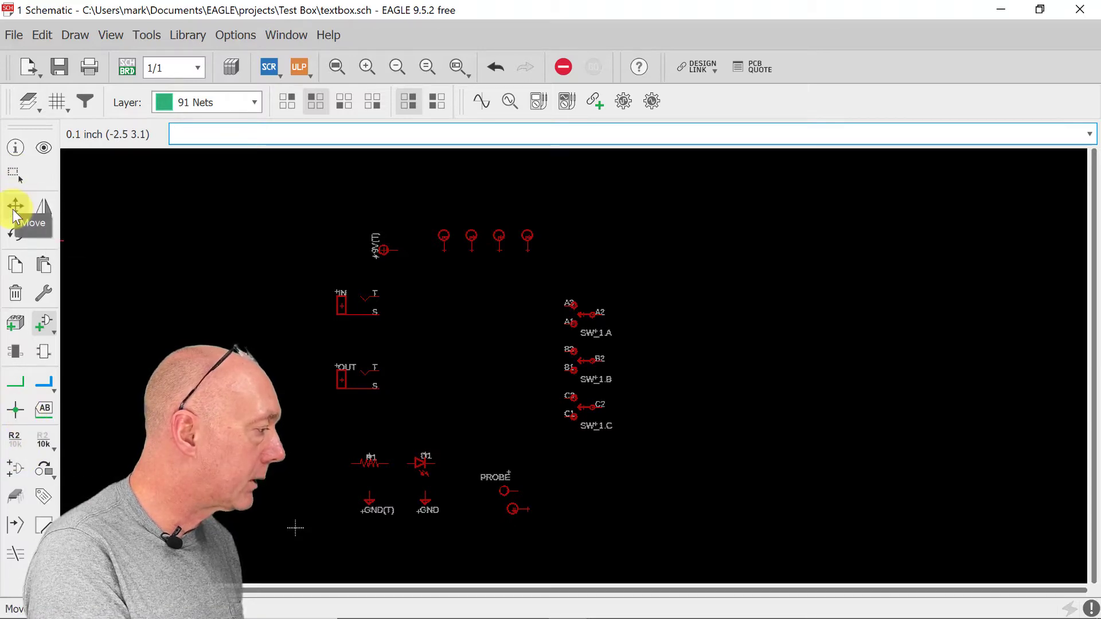
Select the Delete tool to remove the old PROBE input symbol.
click(14, 295)
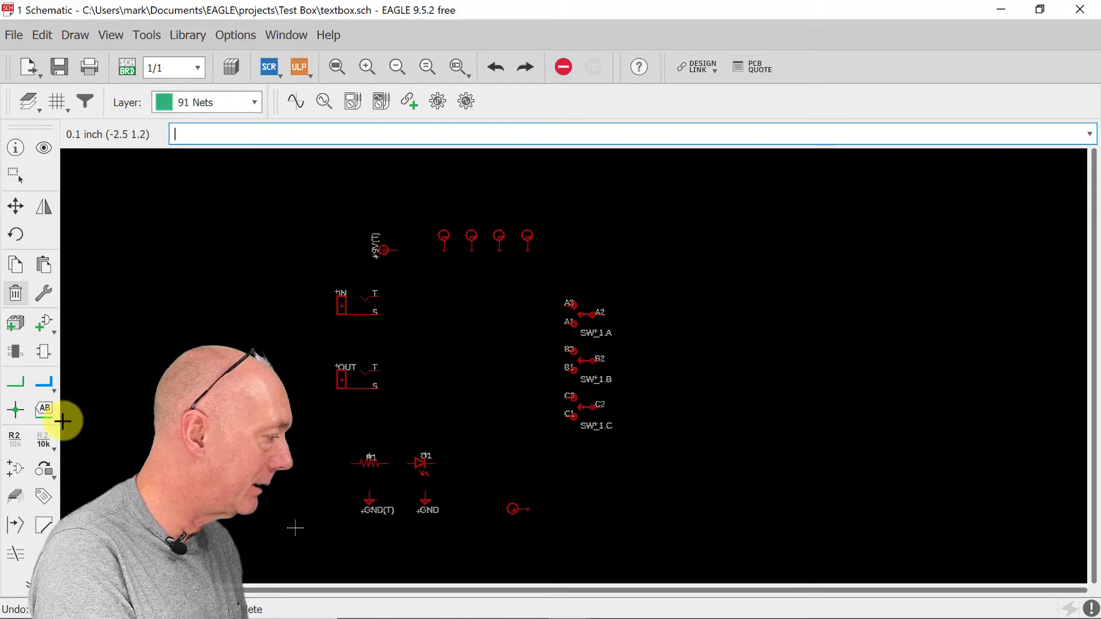
Name the four top probe pads INPUT, OUTPUT, 9VOLTS and GROUND.
click(16, 438)
click(511, 508)
key(Escape)
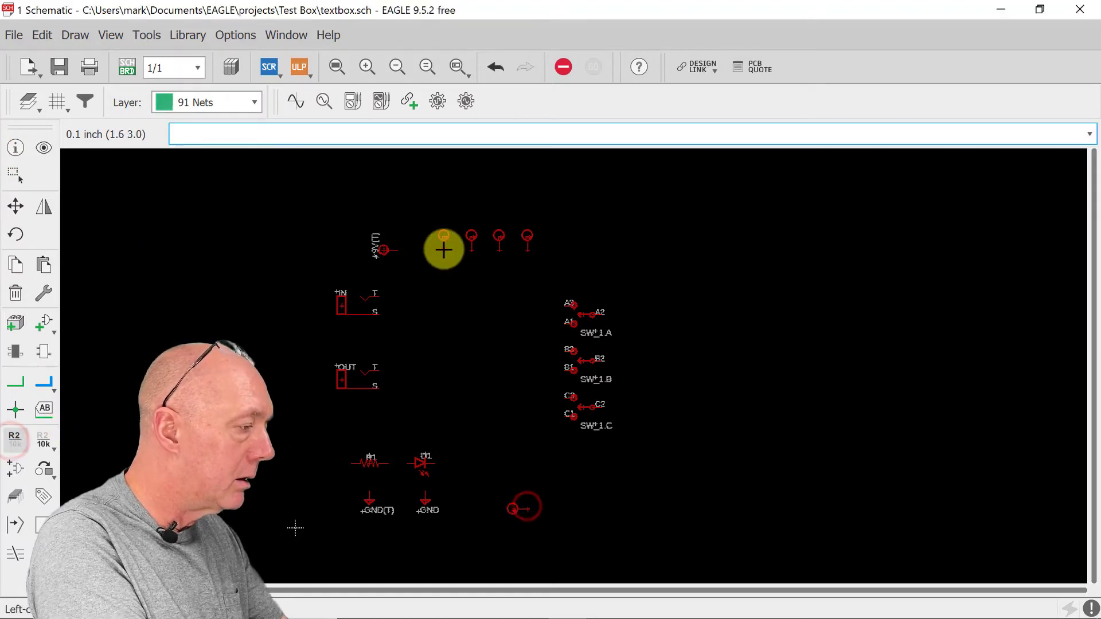
click(444, 249)
text(INPUT)
key(Return)
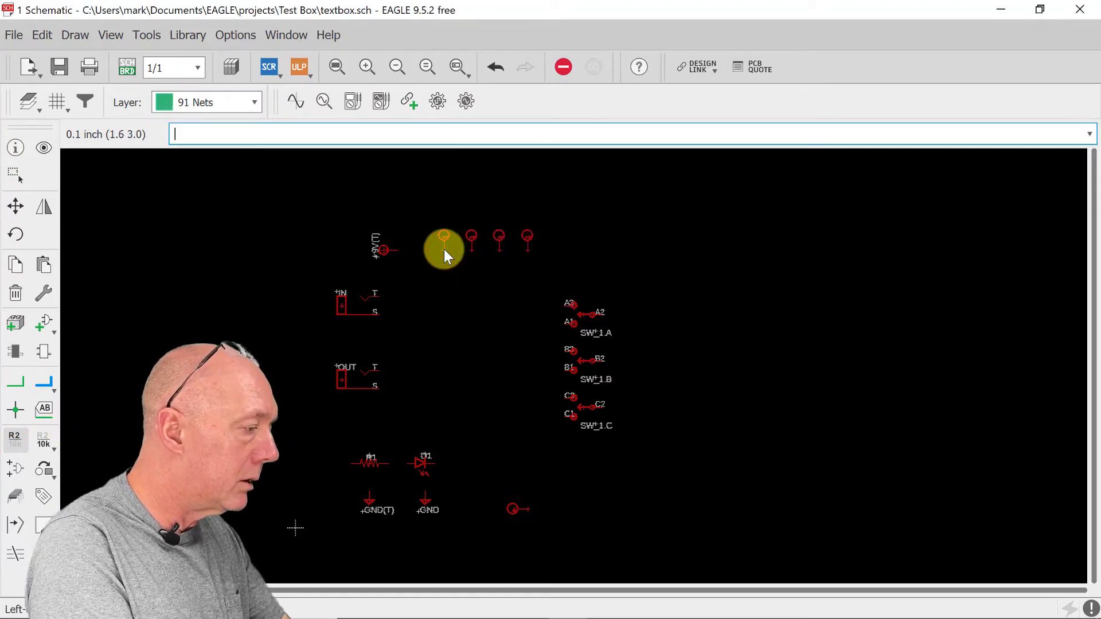
click(473, 246)
text(OUTPUT)
key(Return)
click(501, 246)
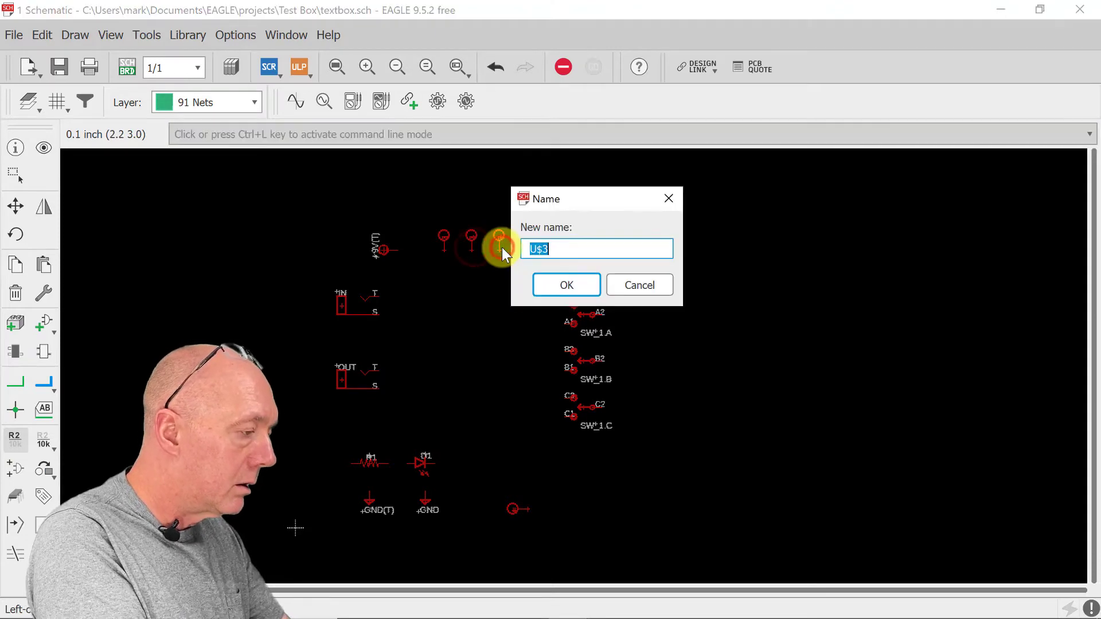
text(9V)
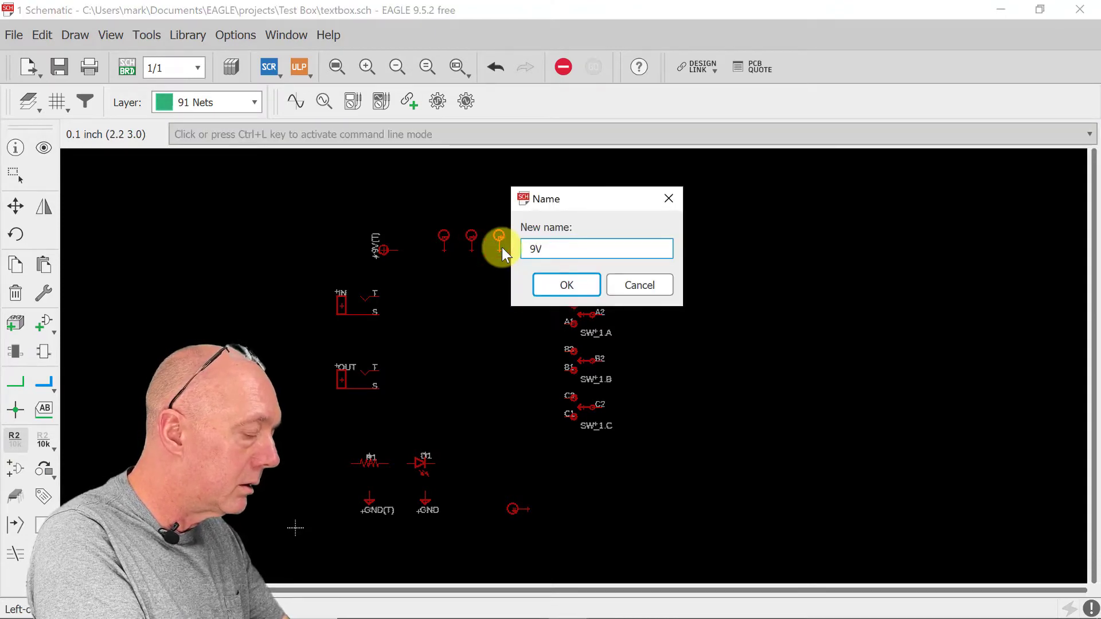
text(OLTS)
key(Return)
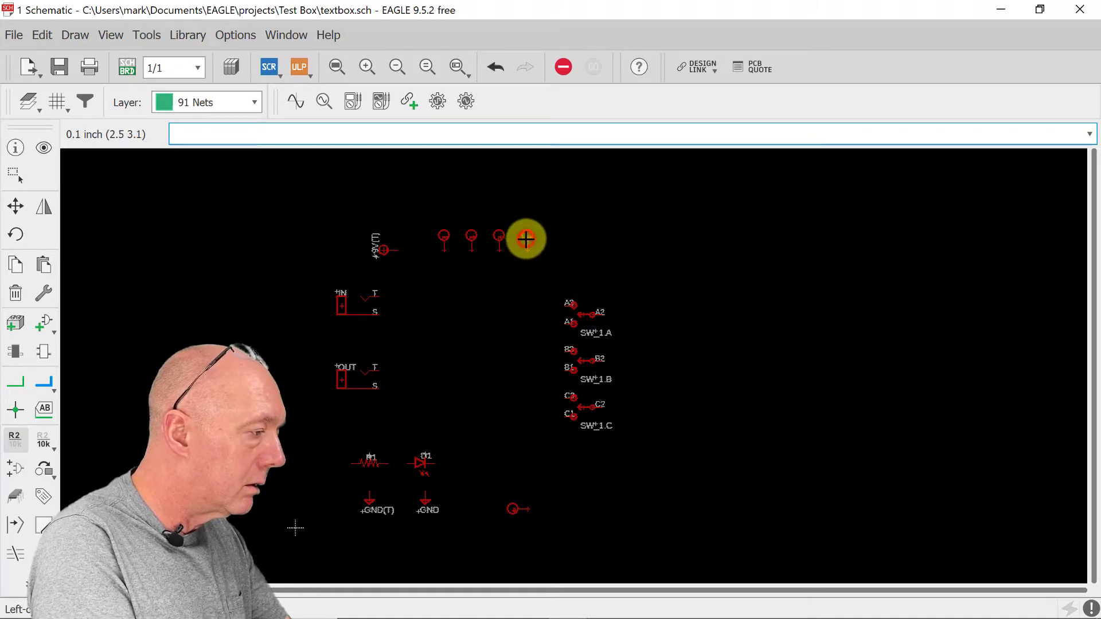
click(525, 245)
text(GROUND)
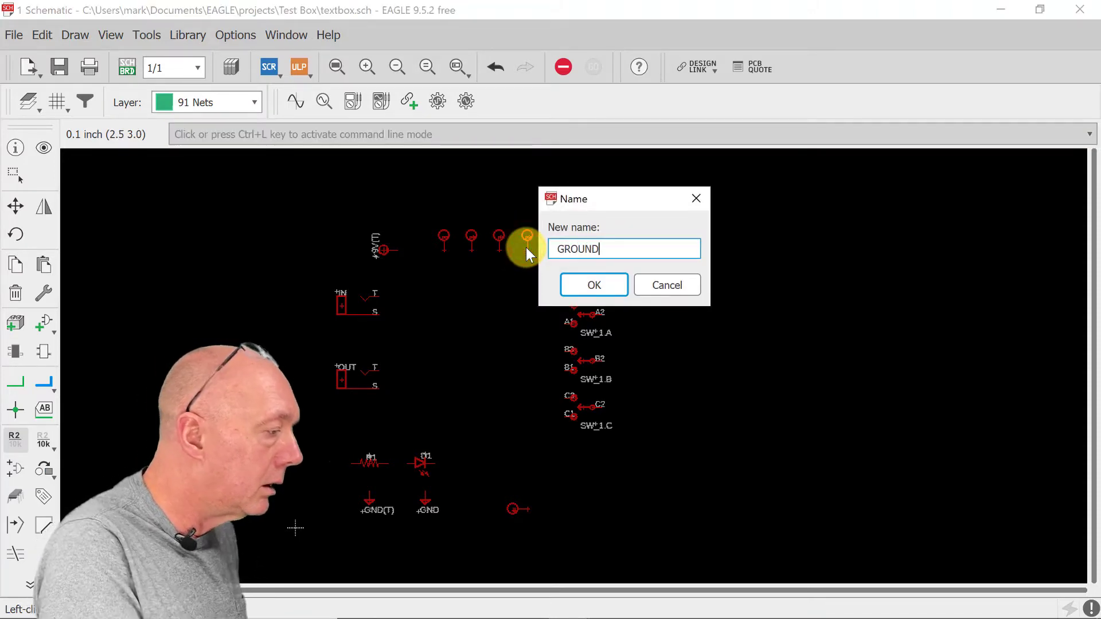
key(Return)
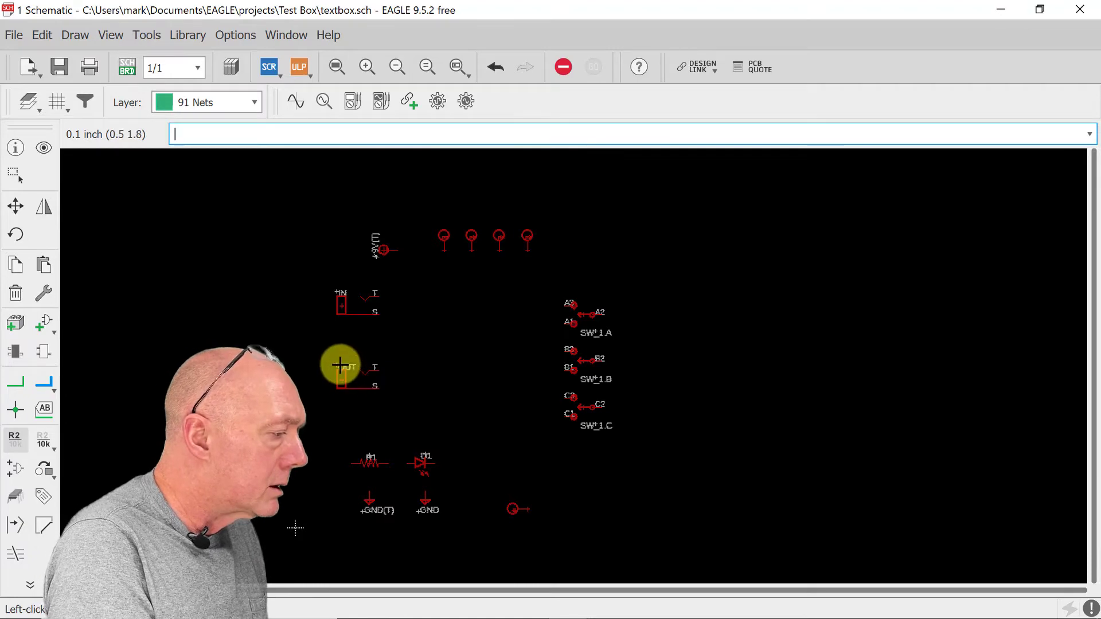
click(471, 251)
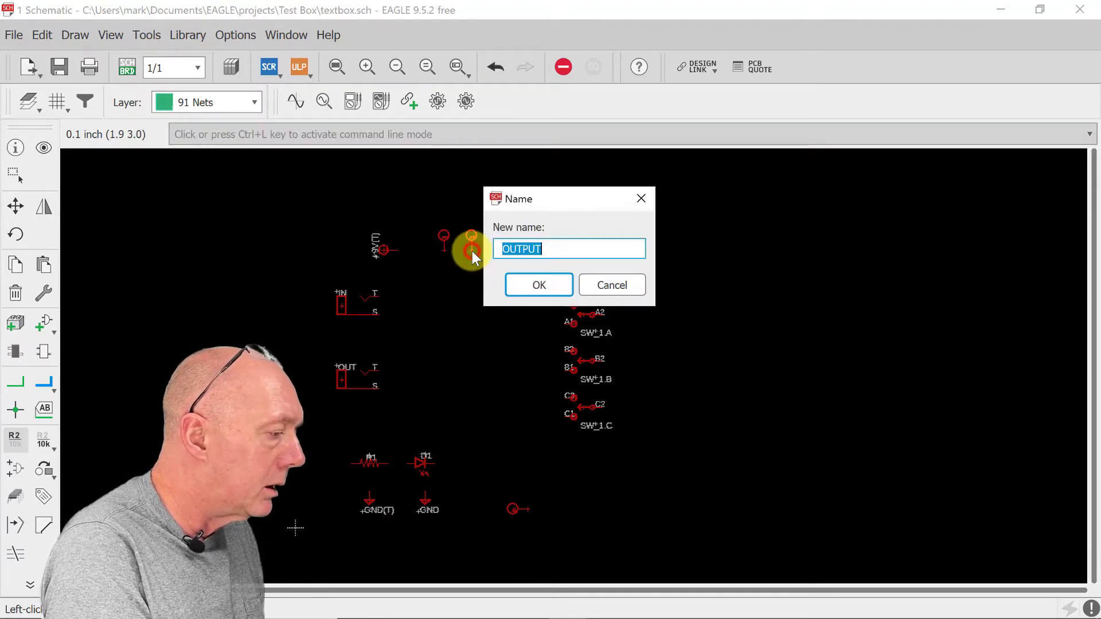
click(612, 287)
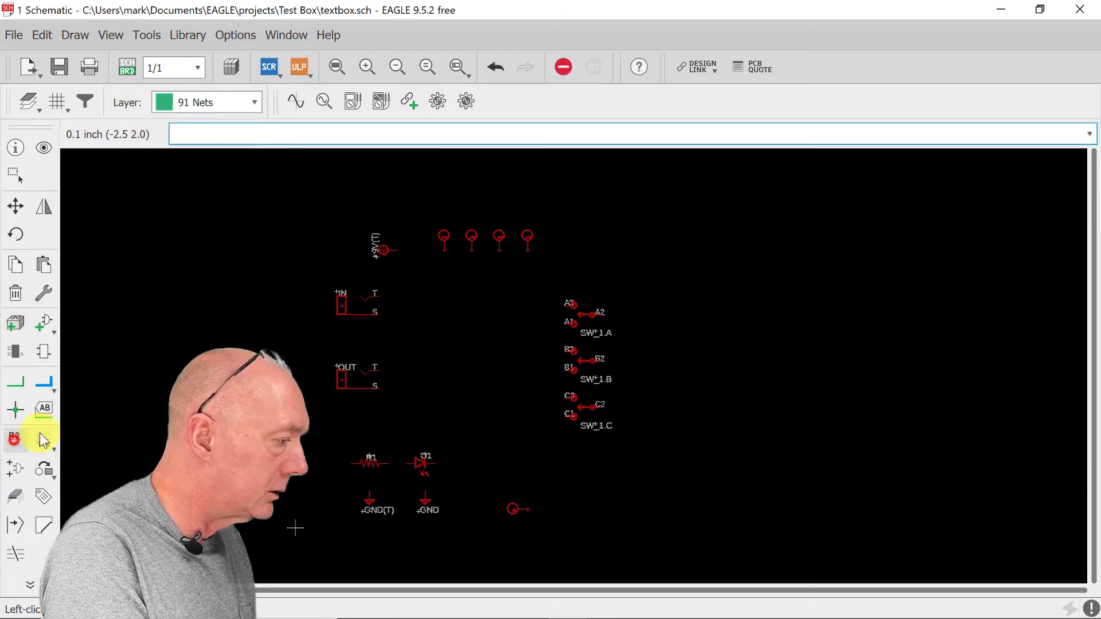
Rename the input jack GUITAR and the output jack AMP.
click(14, 440)
click(341, 304)
text(GUITA)
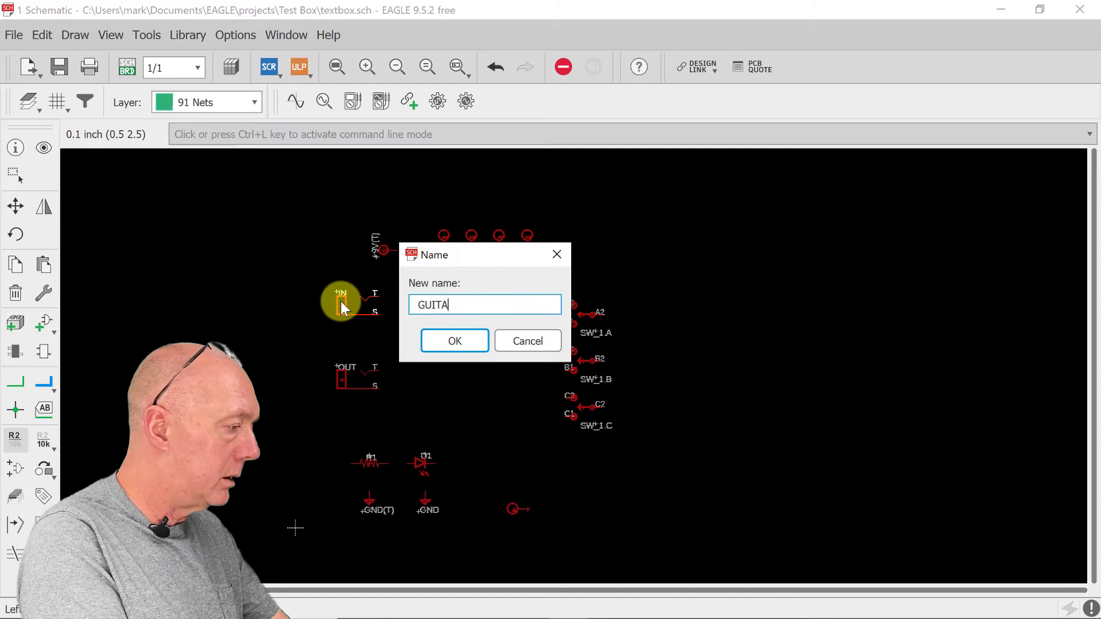
text(R)
key(Return)
click(342, 380)
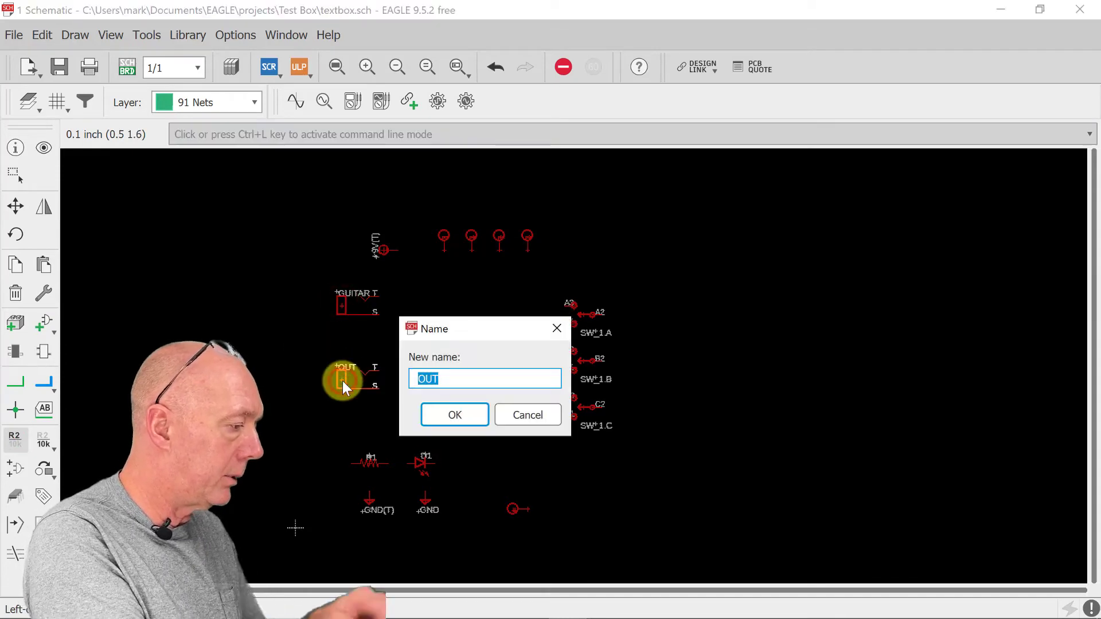
text(AMP)
key(Return)
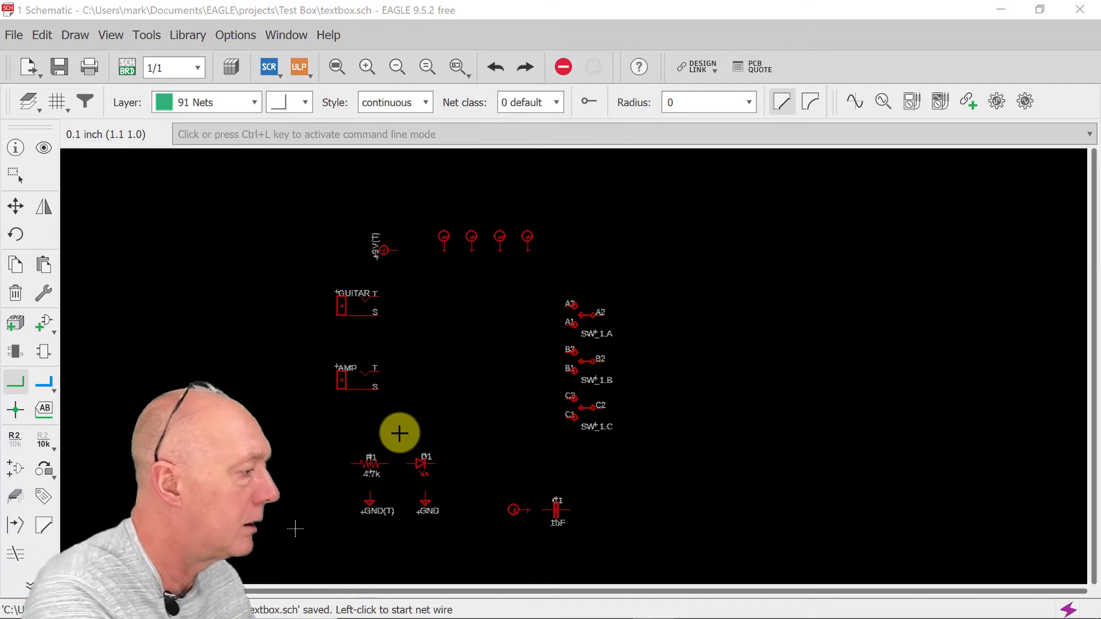
Route a net from AMP's T pin around below the switch to pin C2, joining C1's right pin.
click(377, 370)
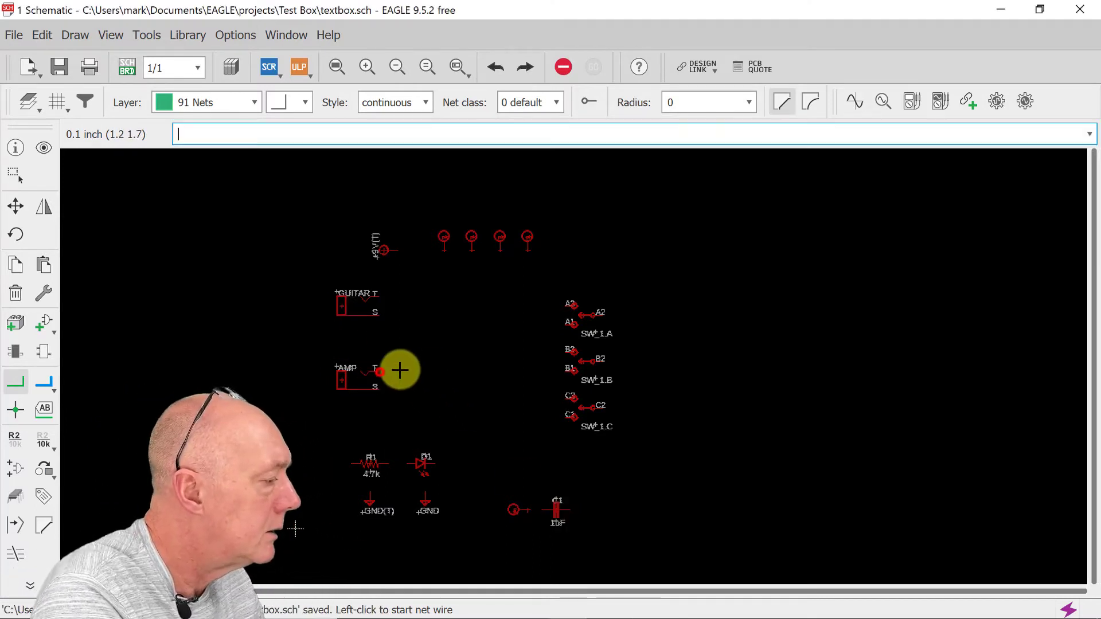
click(490, 455)
click(630, 408)
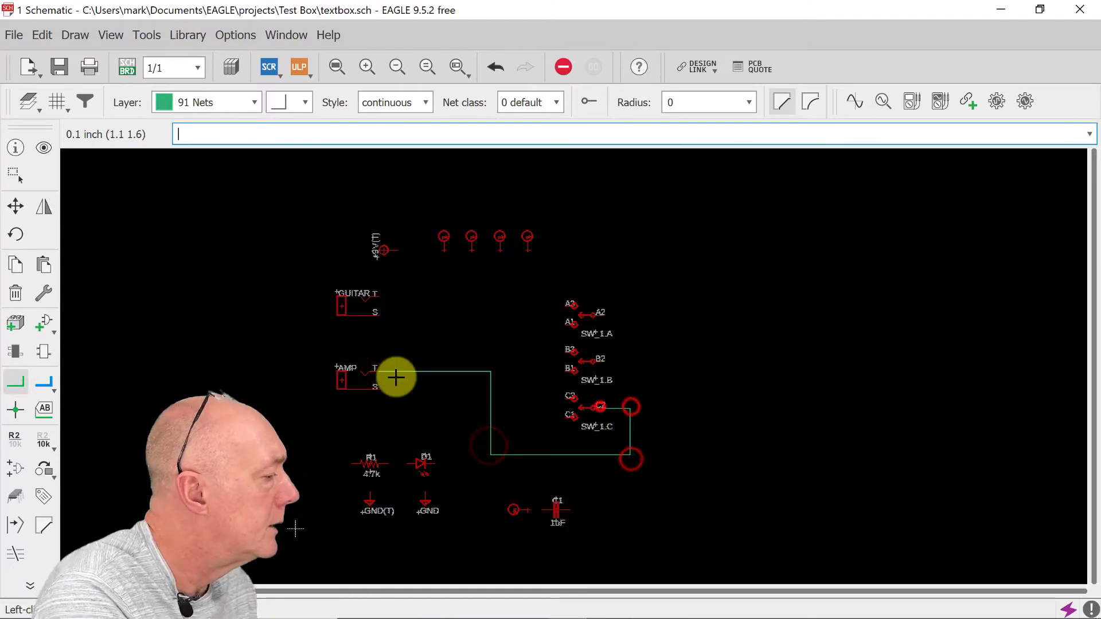
click(595, 408)
click(567, 510)
click(593, 455)
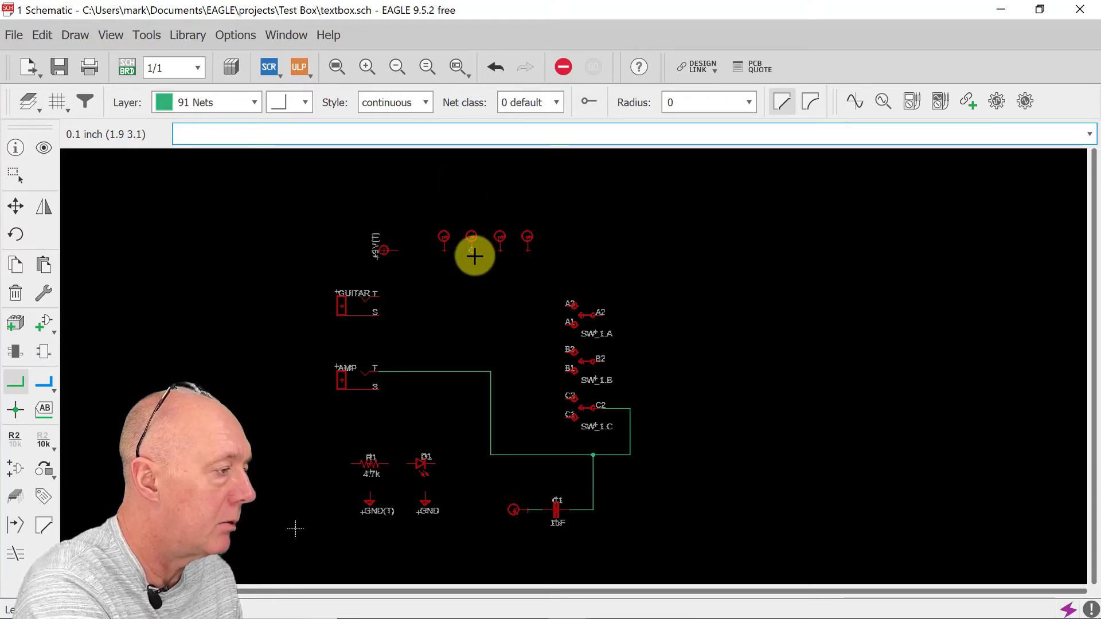
Tie the GUITAR and AMP sleeve pins together and wire them to the ground symbols, merging into GND.
click(376, 314)
click(396, 389)
click(16, 207)
click(371, 502)
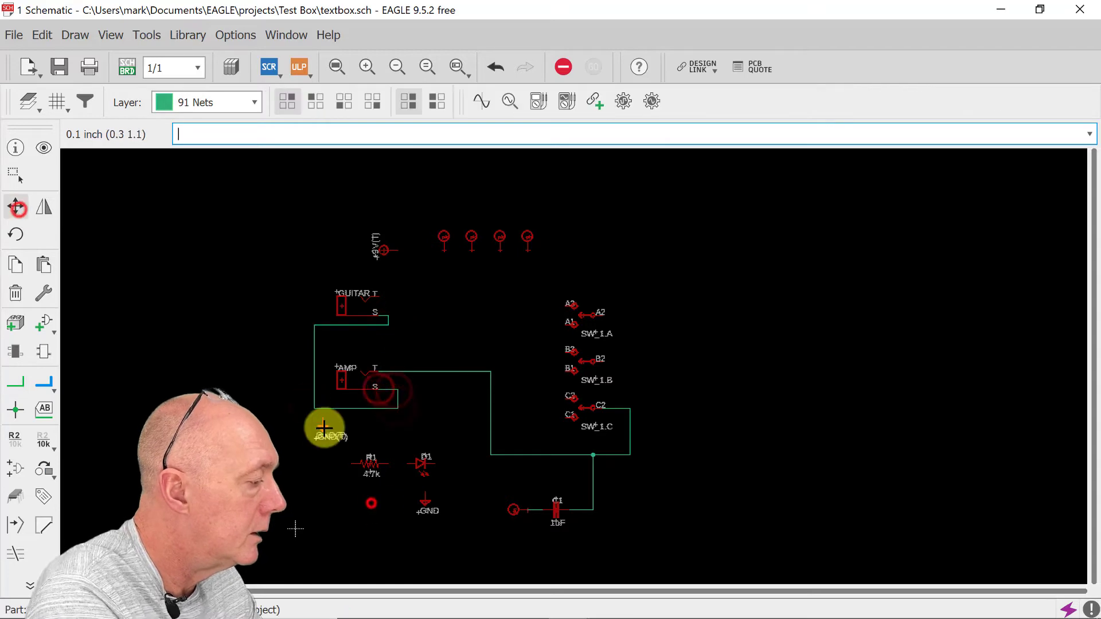
click(425, 499)
click(16, 381)
click(359, 415)
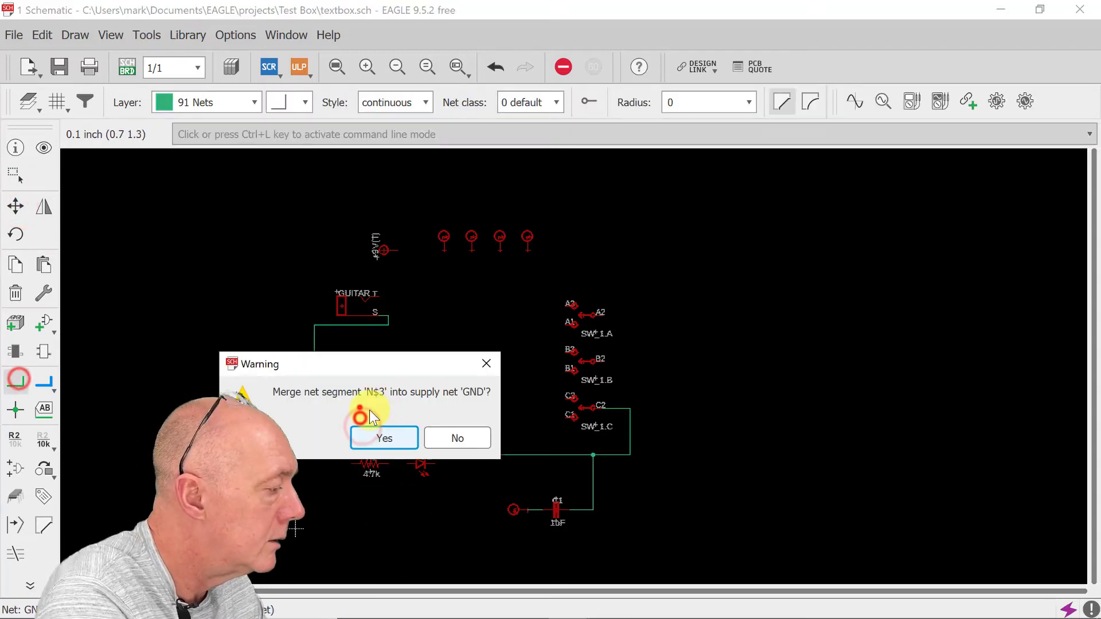
click(384, 438)
click(387, 408)
Rename the GROUND probe pad to GND via its properties.
click(16, 147)
click(525, 250)
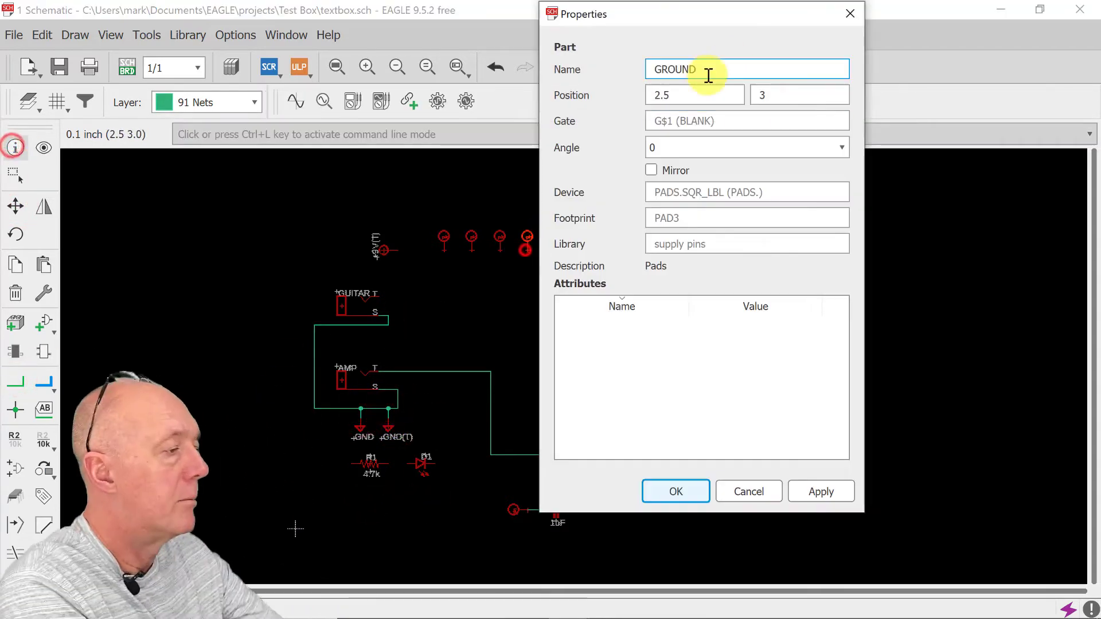
click(709, 70)
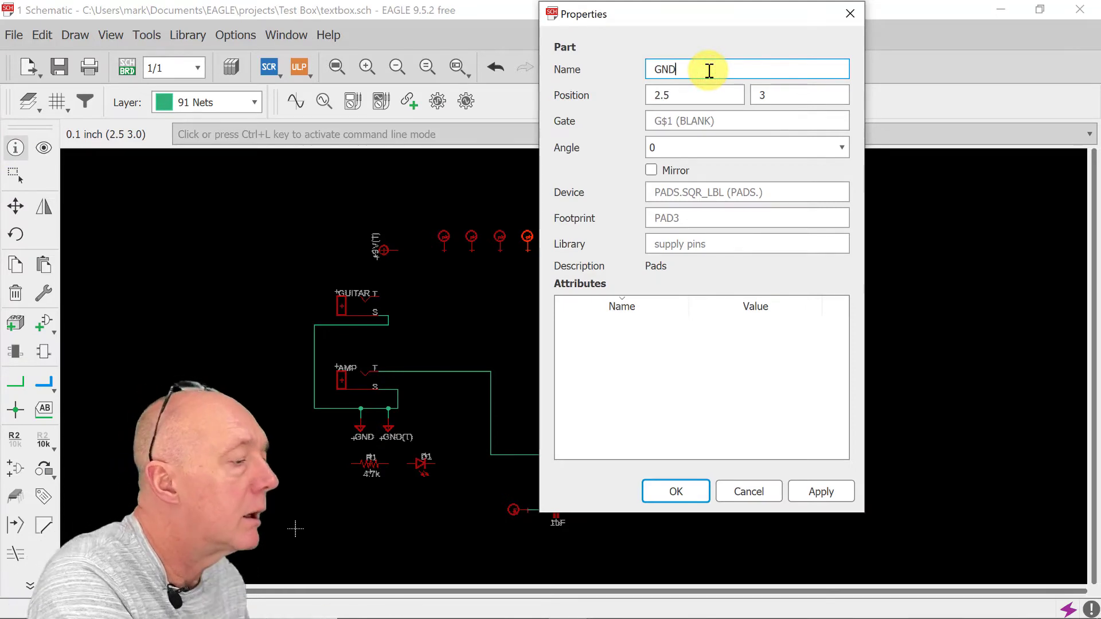
key(Return)
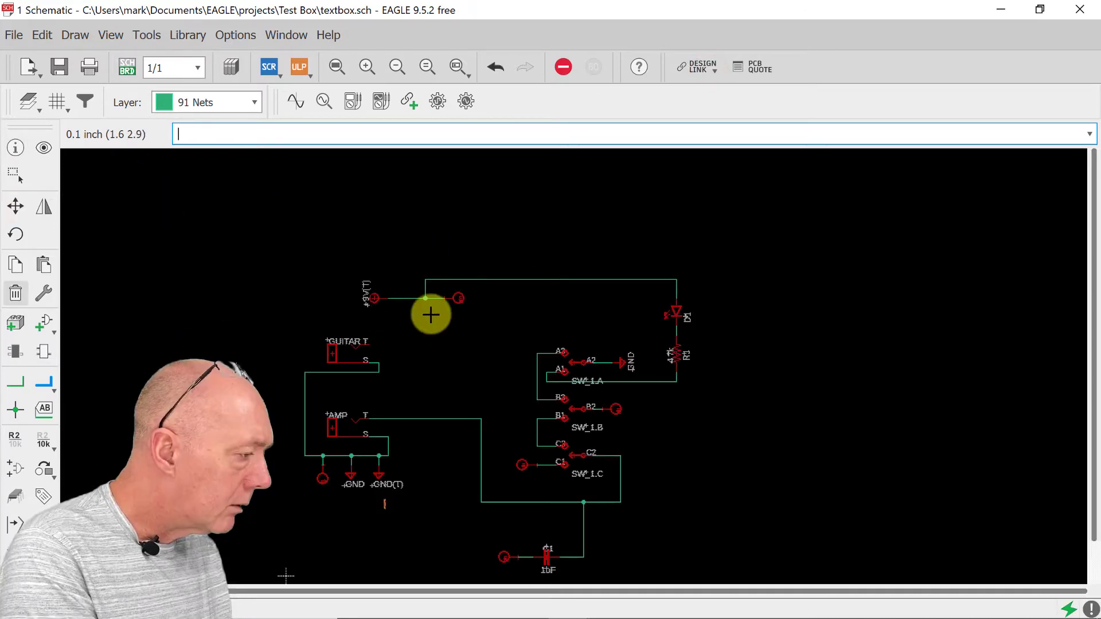
Wire the GUITAR tip pin to the switch net and switch to the board layout.
click(15, 382)
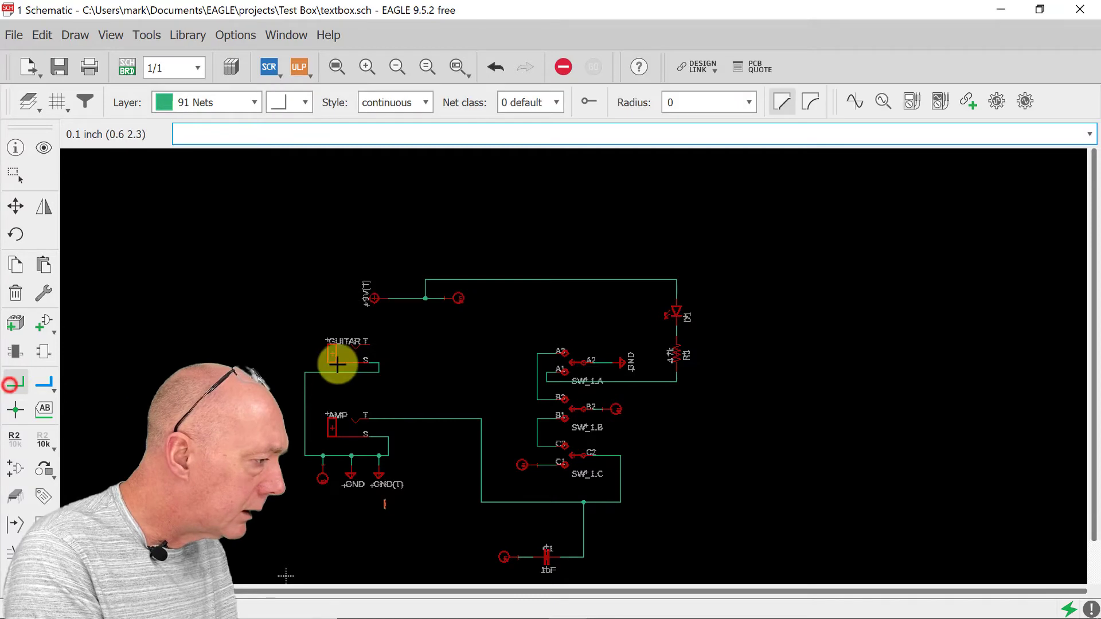
click(369, 344)
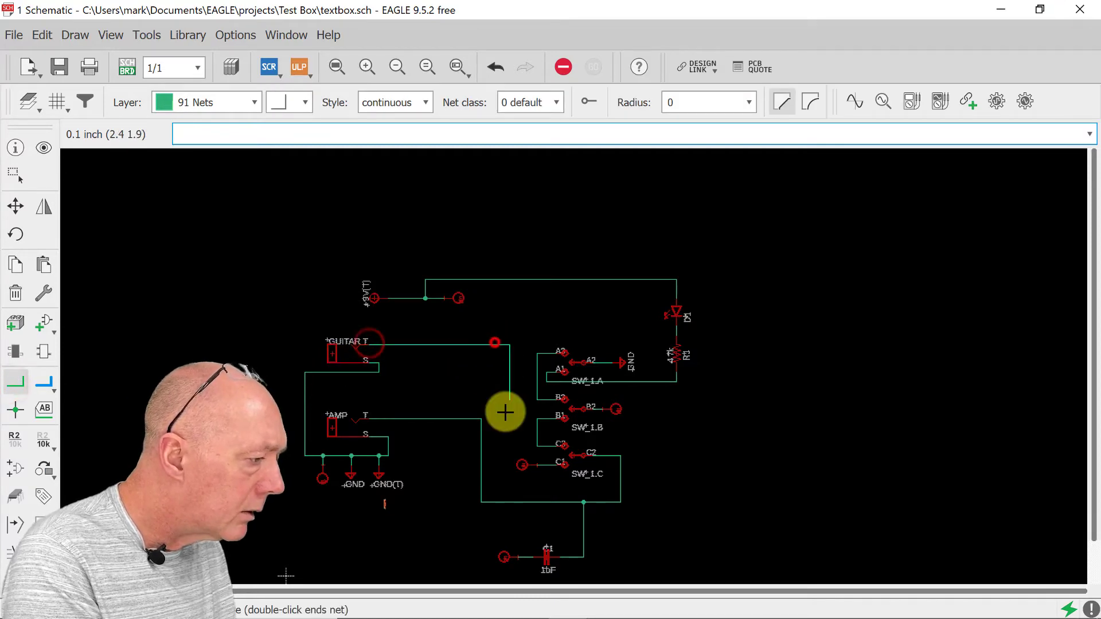
click(538, 429)
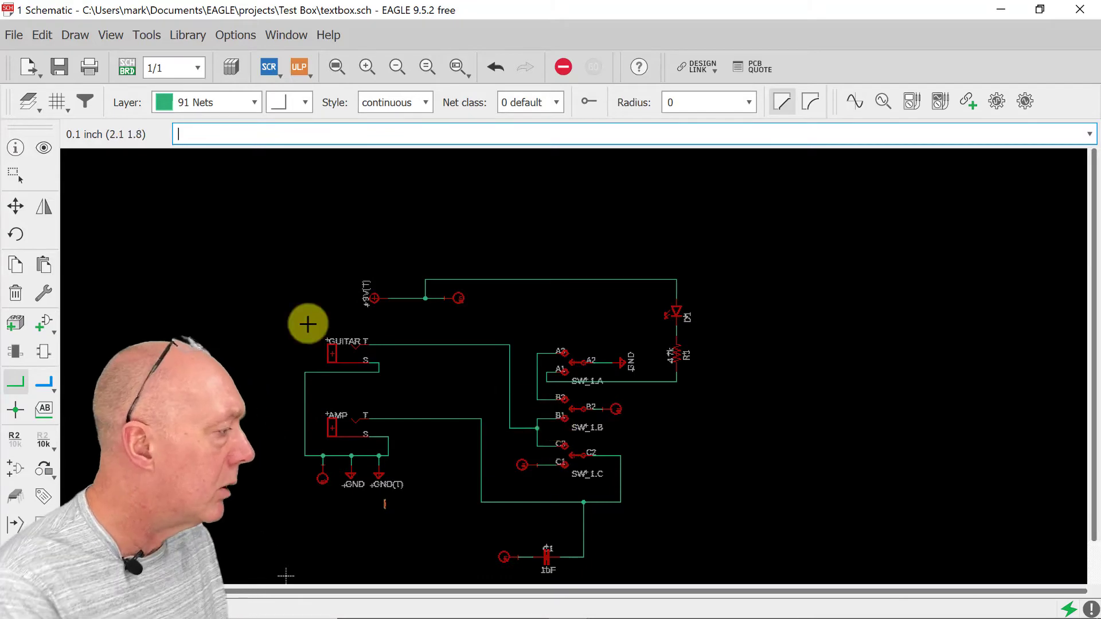
click(126, 70)
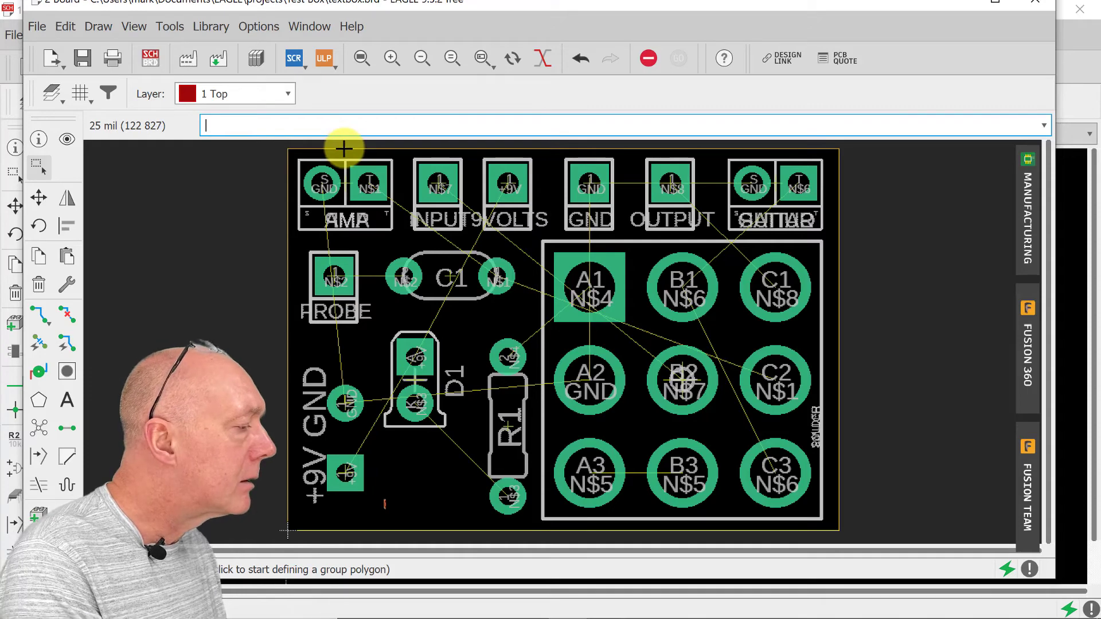
Copy the grouped board outline as a polygon onto layer 16 Bottom.
right_click(344, 148)
mouse_move(364, 159)
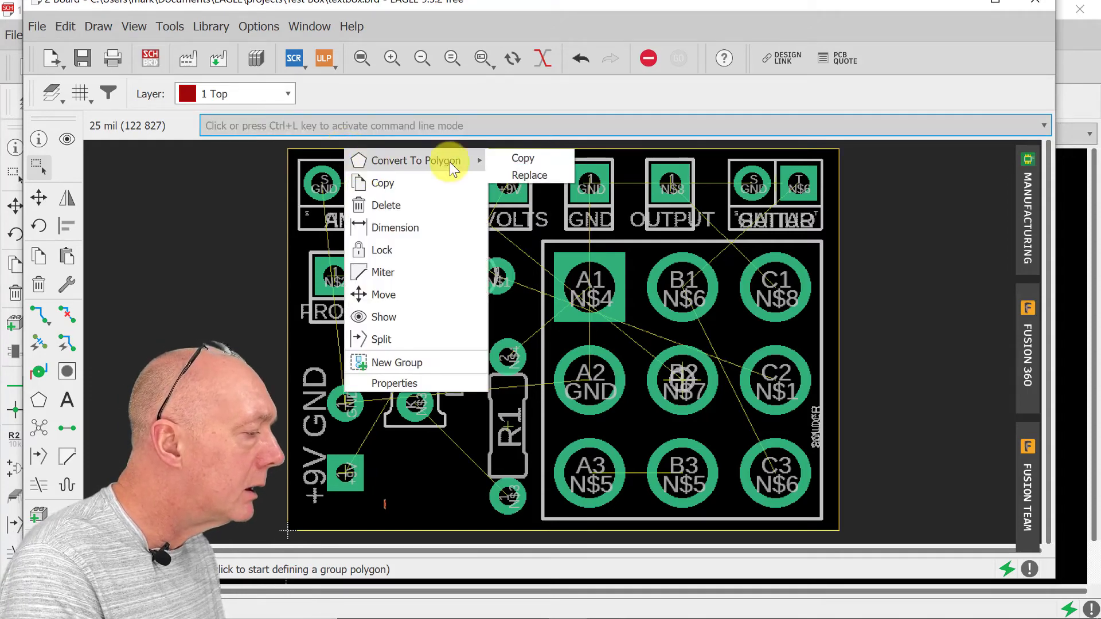
click(514, 160)
click(163, 98)
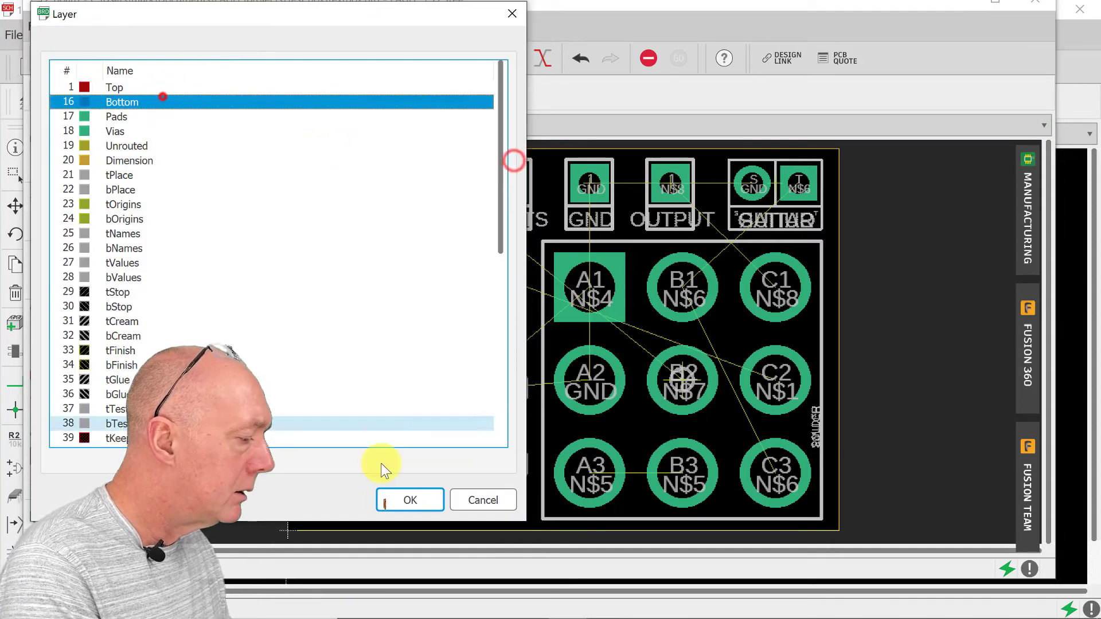
click(402, 497)
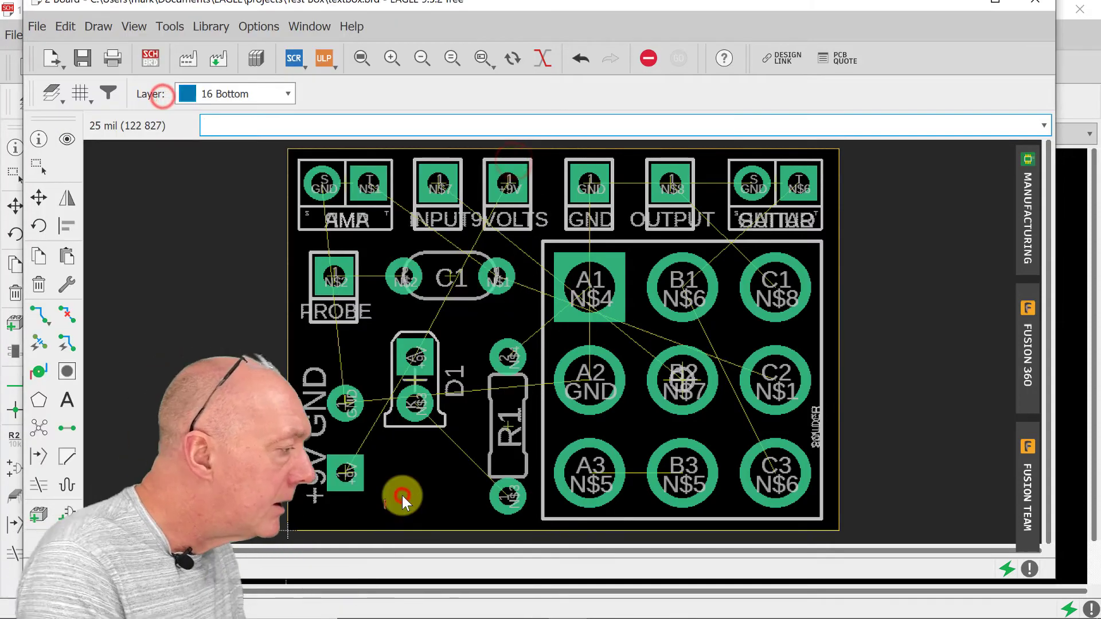
Name the bottom polygon's net GND and run Ratsnest to pour it.
click(38, 284)
click(288, 198)
text(GND)
key(Return)
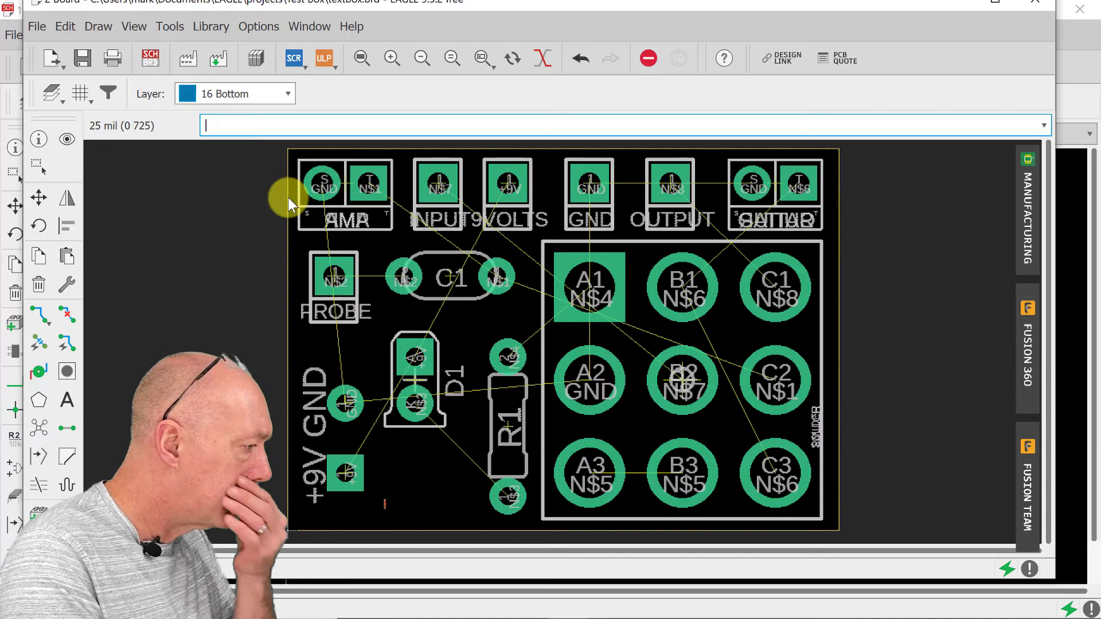
click(39, 427)
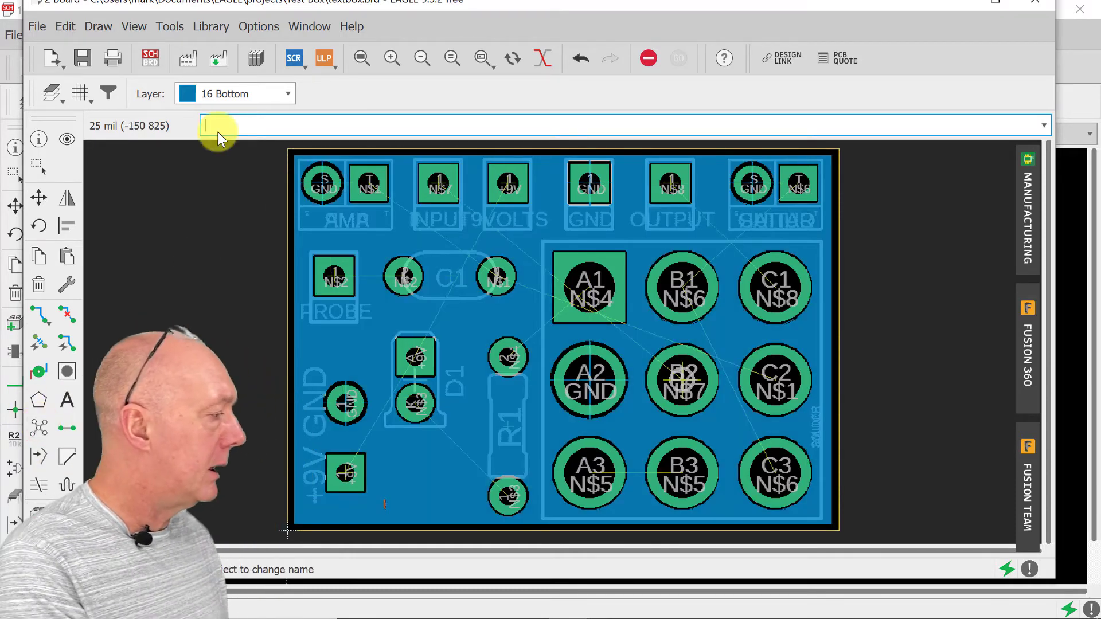
Load the oshpark-2layer.dru design rules into the board.
key(alt+Tab)
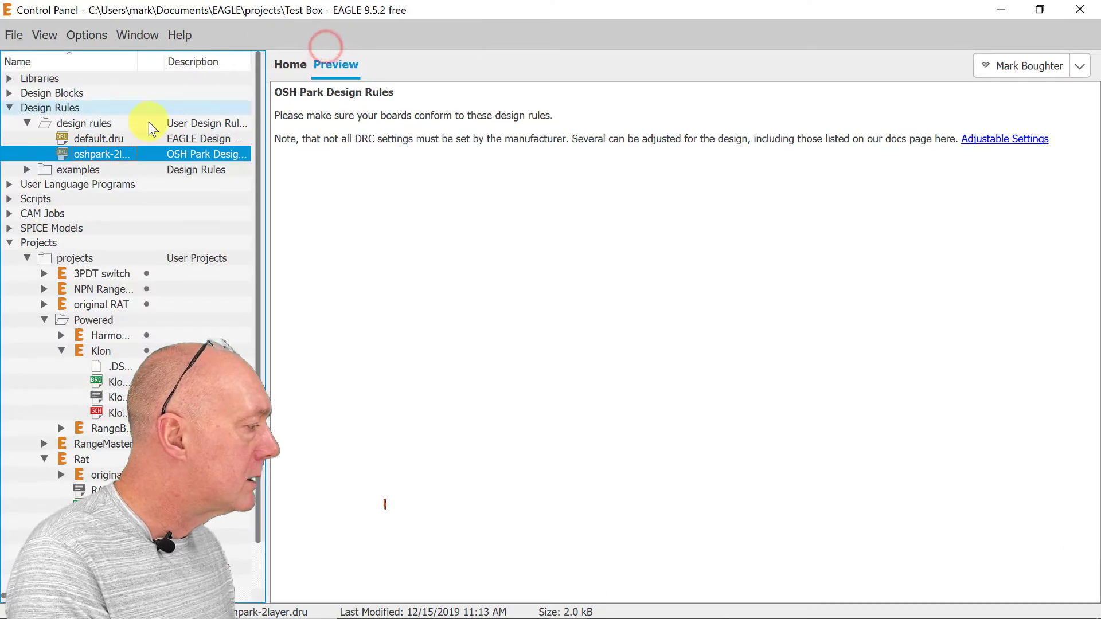
right_click(110, 153)
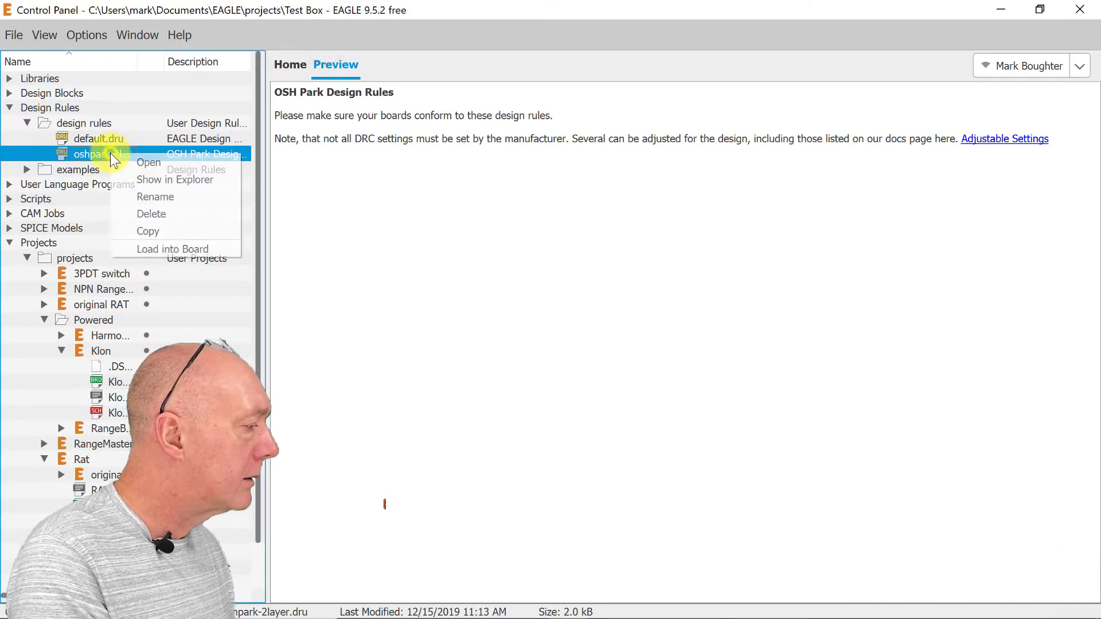
click(163, 249)
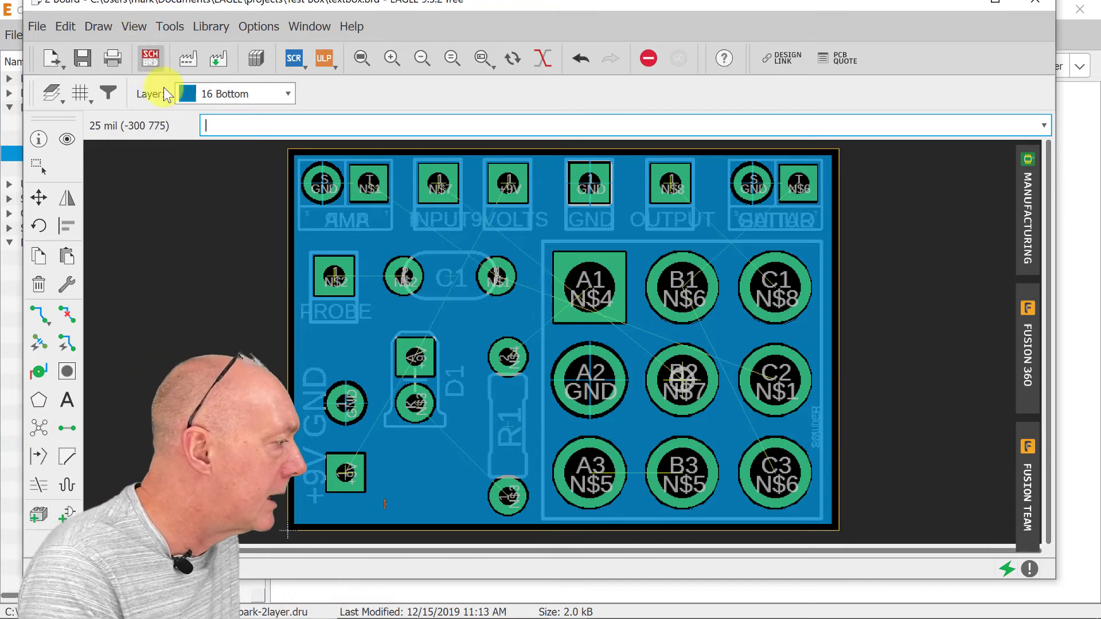
On the Top layer, route PROBE to C1 and +9V around D1 to the 9V VOLTS pad.
click(208, 91)
click(221, 108)
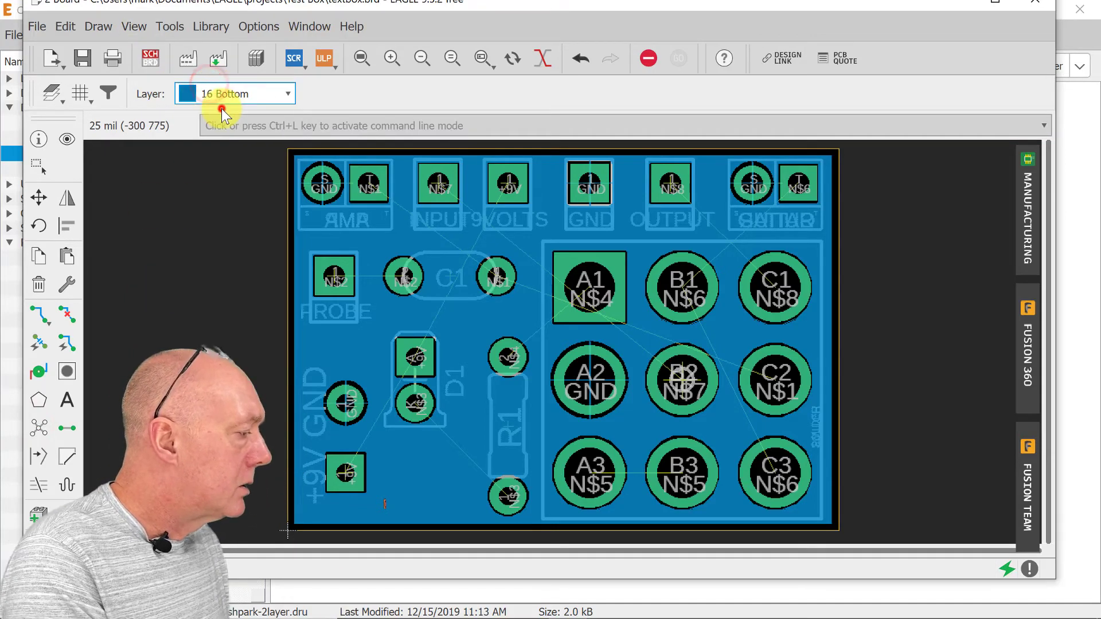
click(40, 318)
click(335, 275)
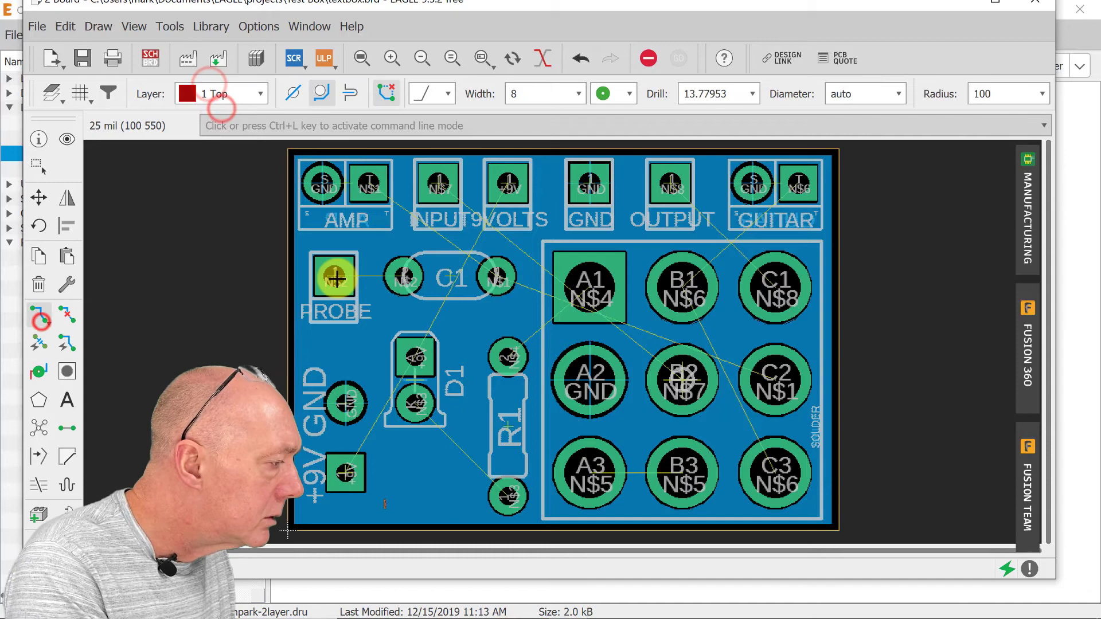
click(345, 473)
scroll(516, 93, down, 2)
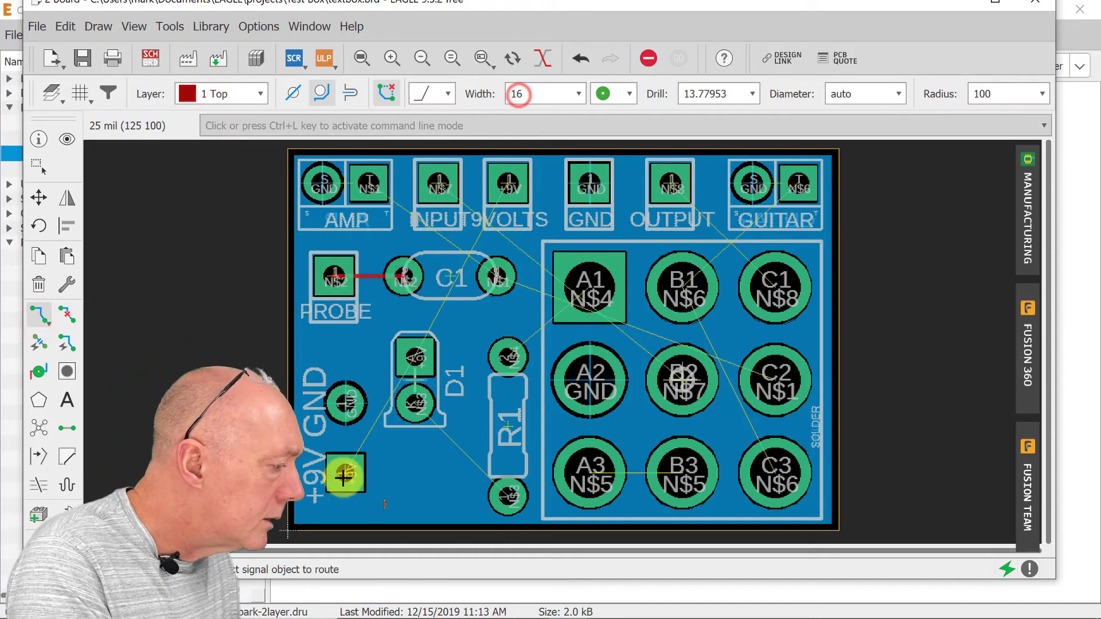
click(378, 378)
click(451, 252)
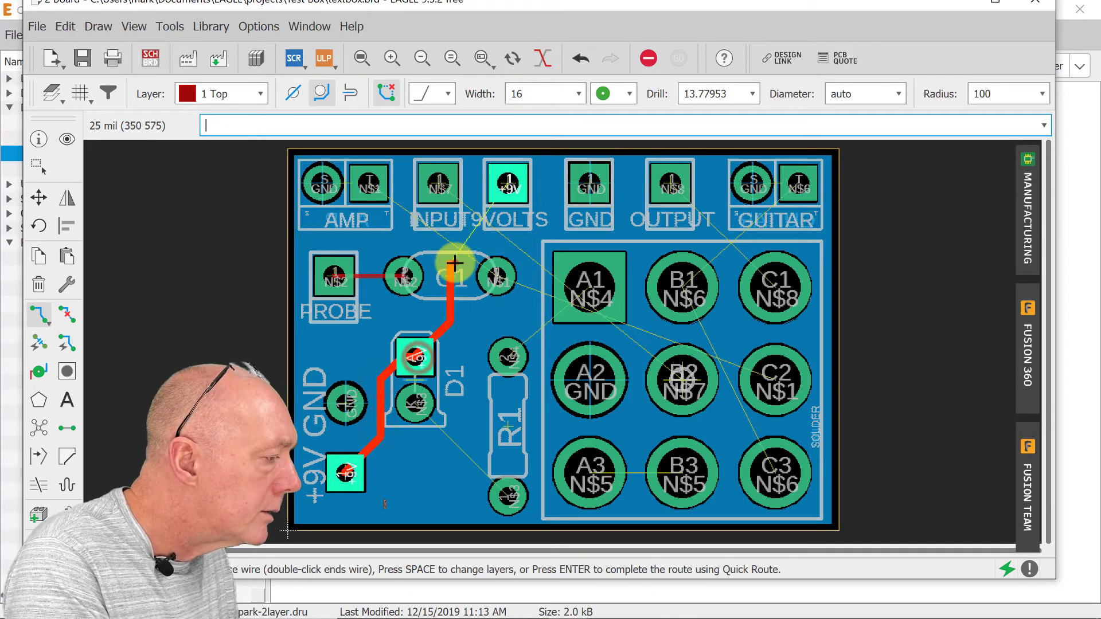
click(508, 184)
scroll(516, 94, up, 2)
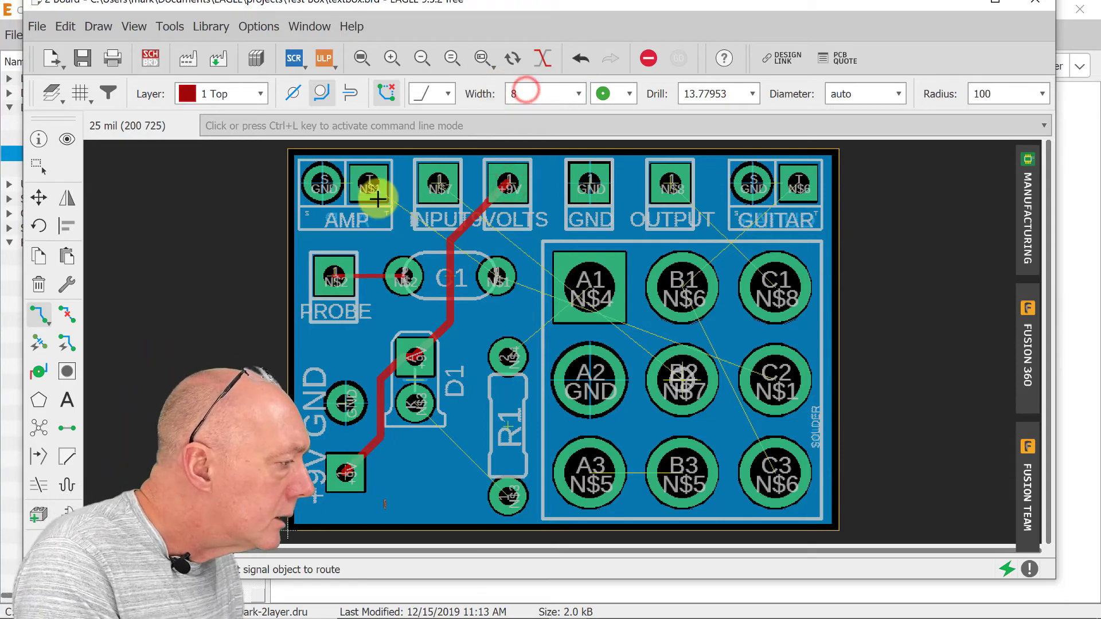
Route top traces OUTPUT to C1, C2 to C1, D1 to R1, A3 to B3, and C3 to B1.
click(677, 192)
click(771, 286)
click(770, 375)
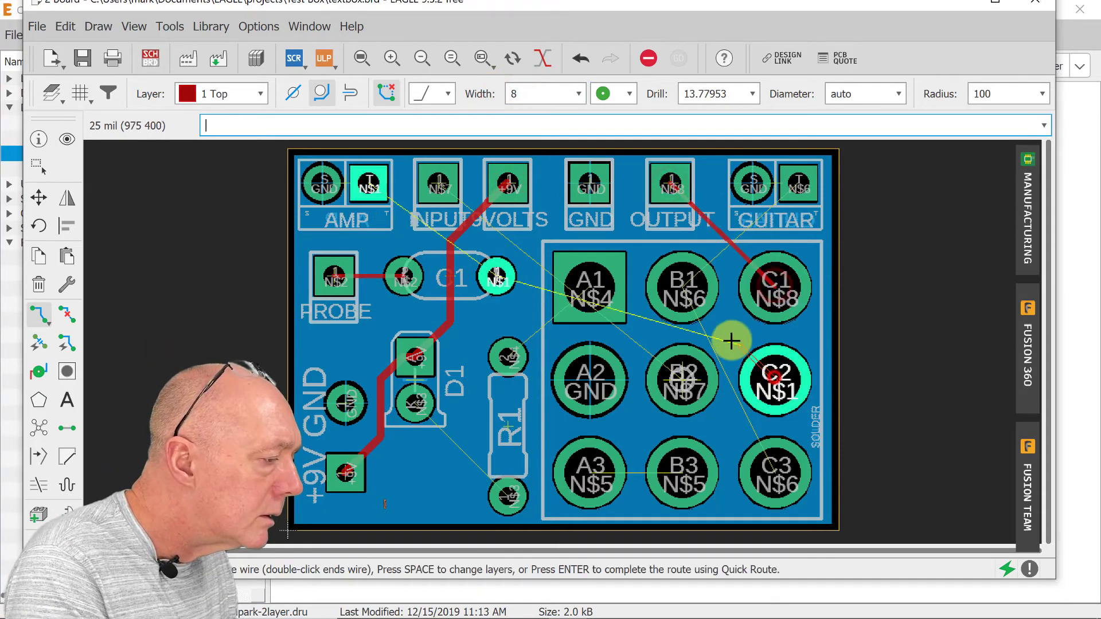
click(541, 332)
click(498, 278)
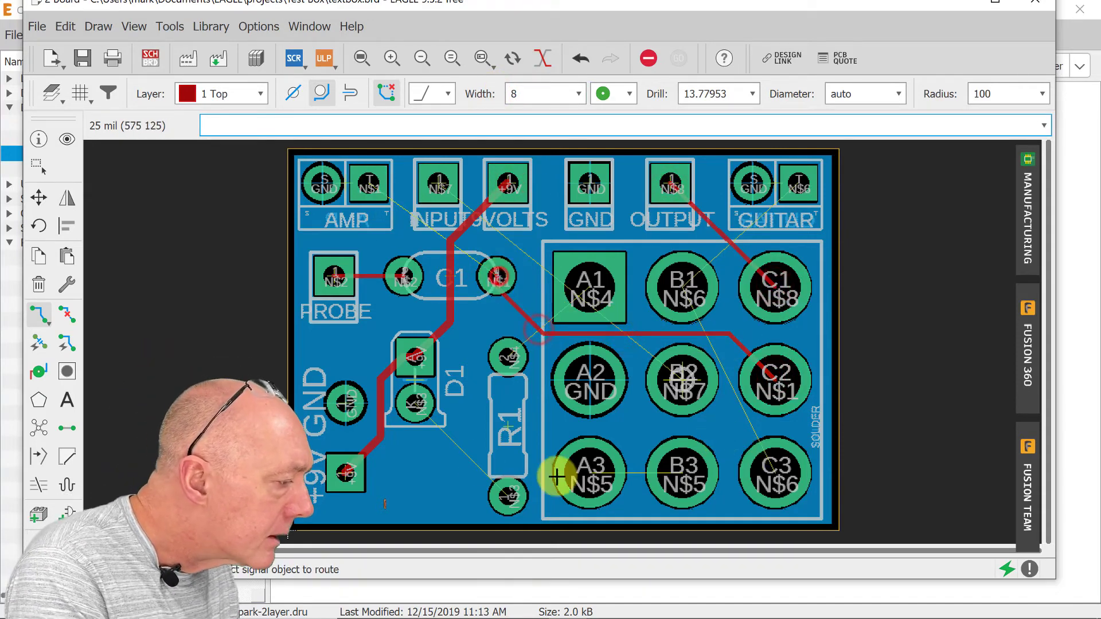
click(416, 404)
click(505, 493)
click(590, 473)
click(682, 472)
click(775, 473)
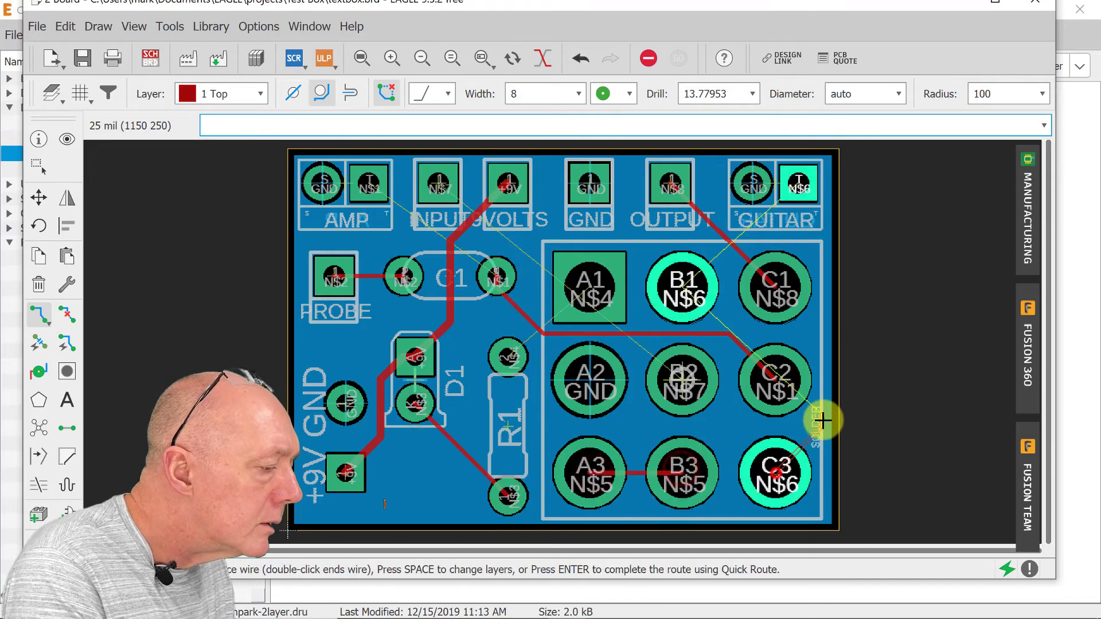
click(823, 419)
click(823, 348)
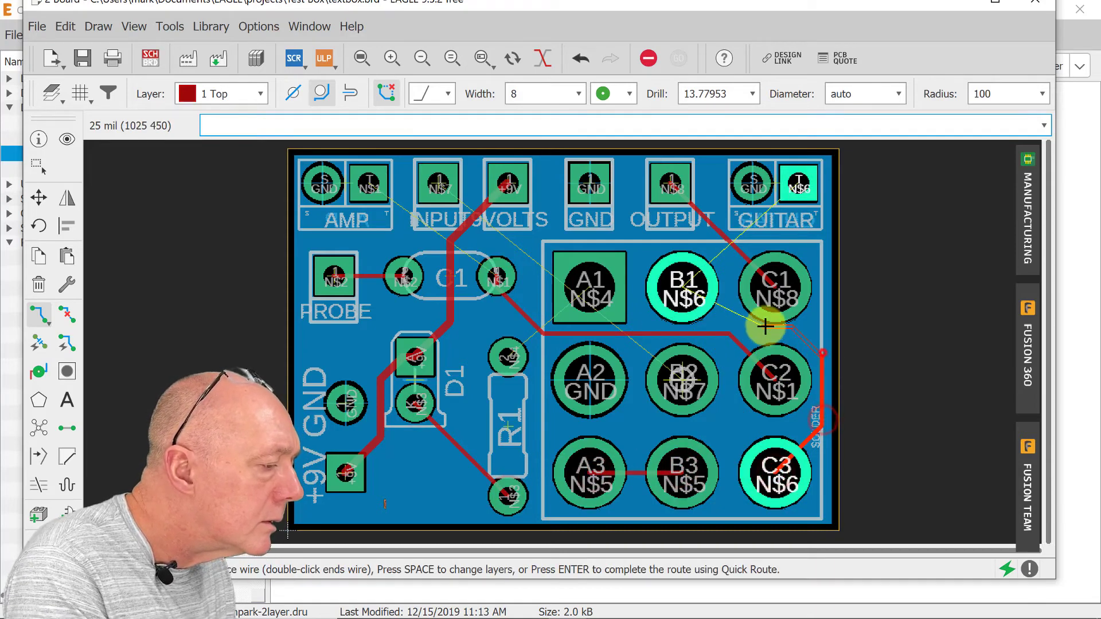
click(685, 289)
On the Bottom layer, route N$1, N$7 to B2, and B1 to N$6, refreshing Ratsnest.
click(220, 94)
click(221, 127)
click(370, 184)
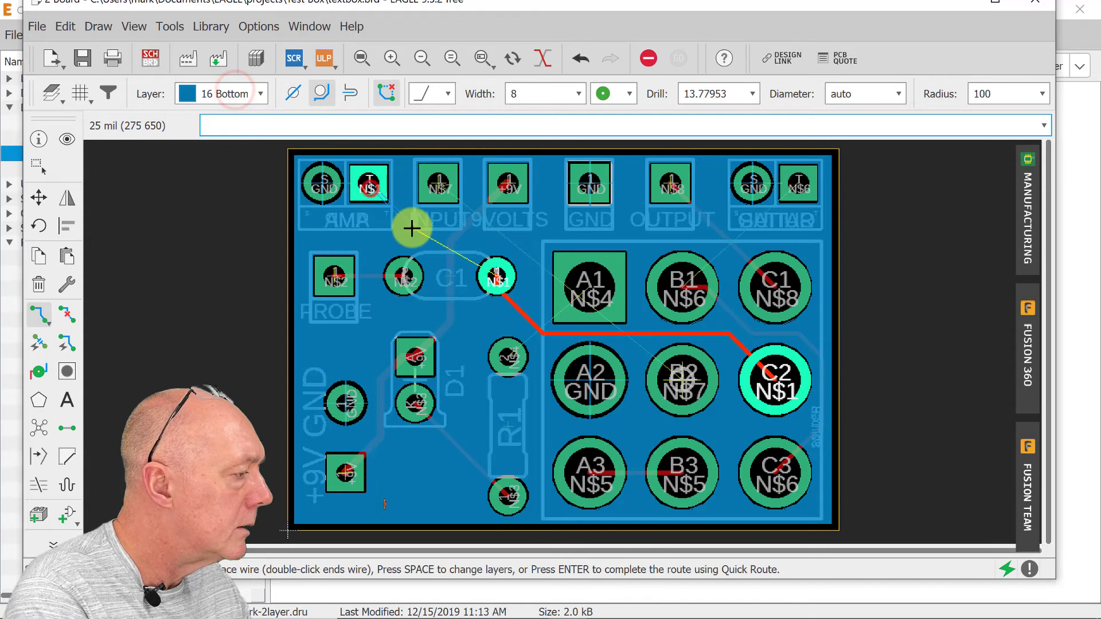
click(412, 228)
click(492, 266)
click(39, 427)
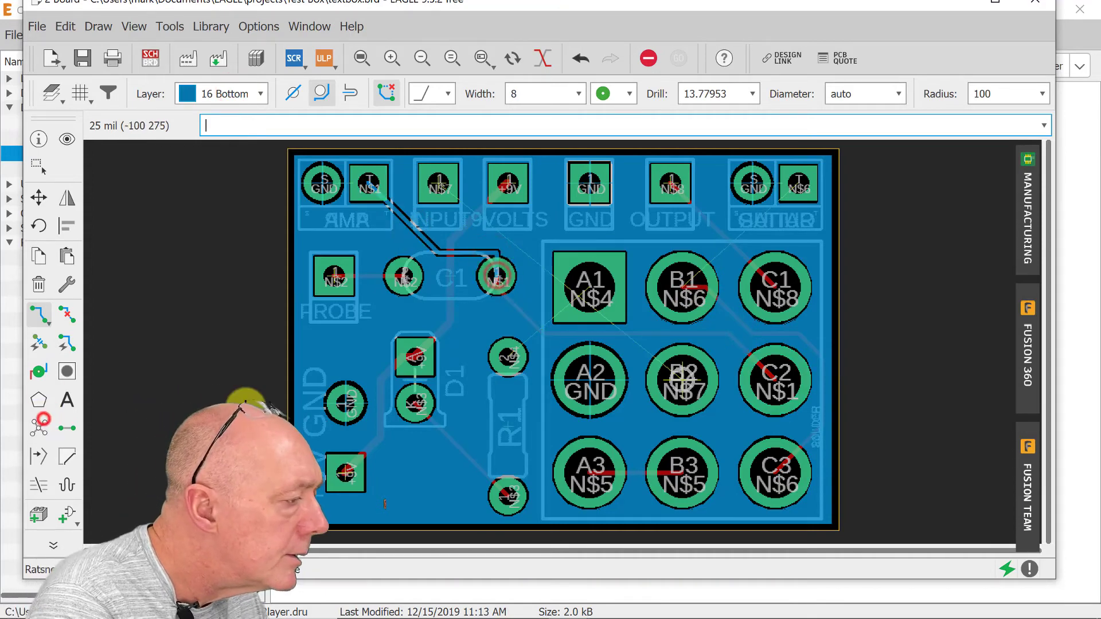
click(439, 183)
click(484, 228)
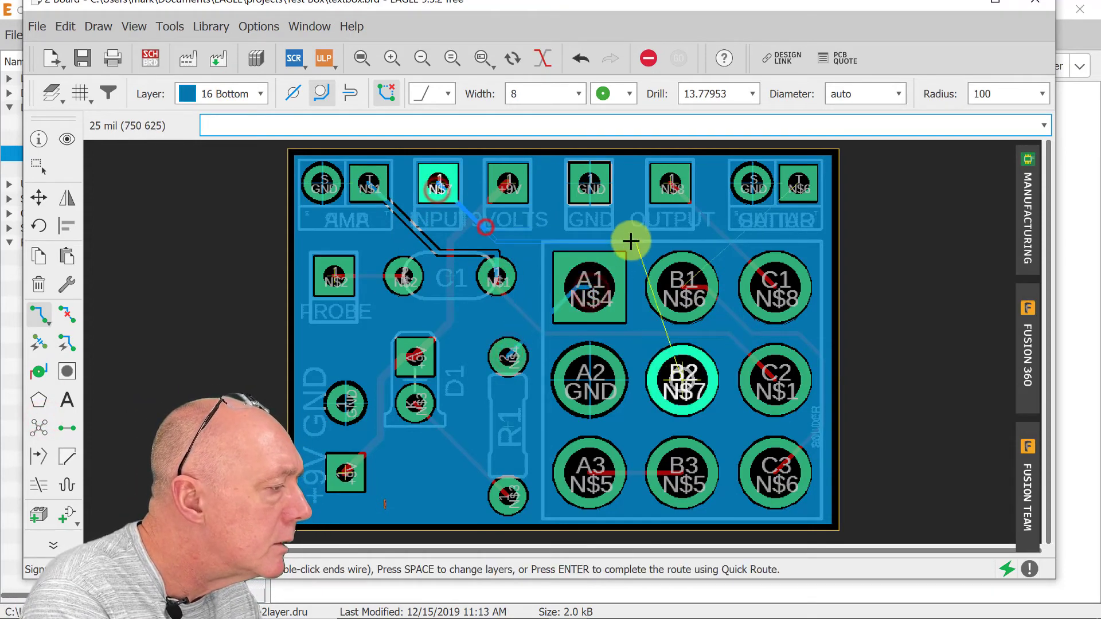
click(681, 380)
click(683, 286)
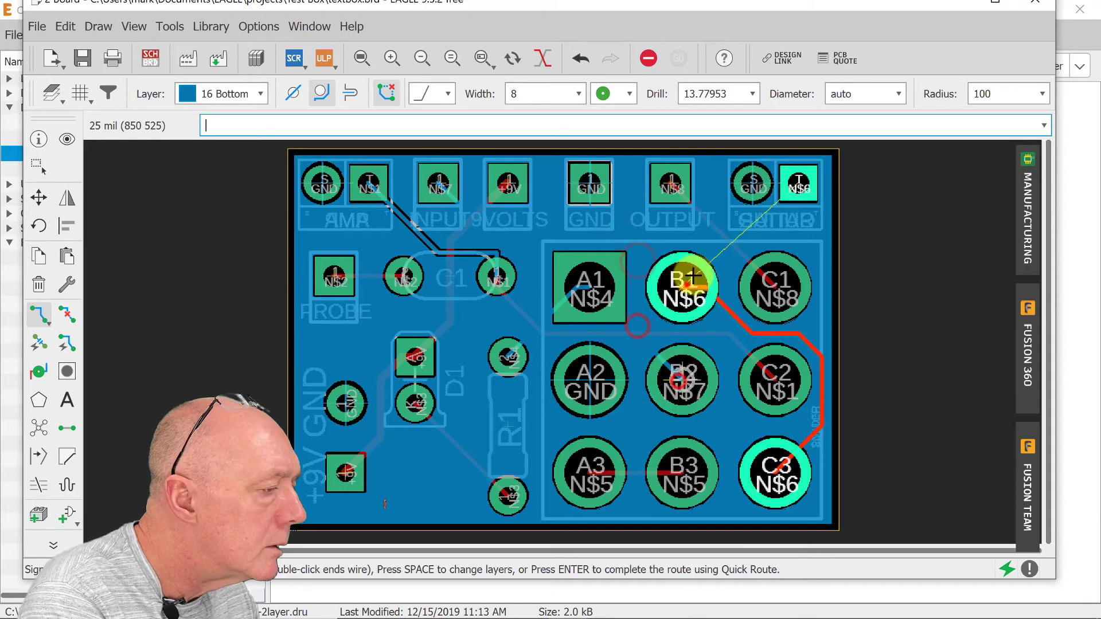
click(767, 227)
click(797, 190)
click(39, 427)
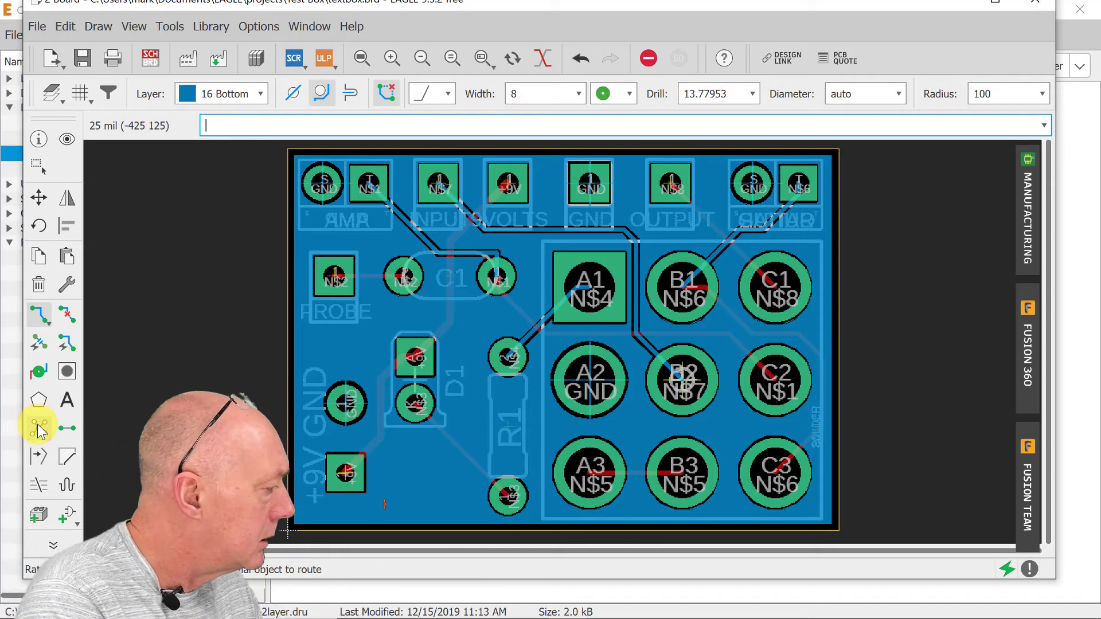
Run DRC against the OSH Park rules, then save textbox.brd.
click(53, 545)
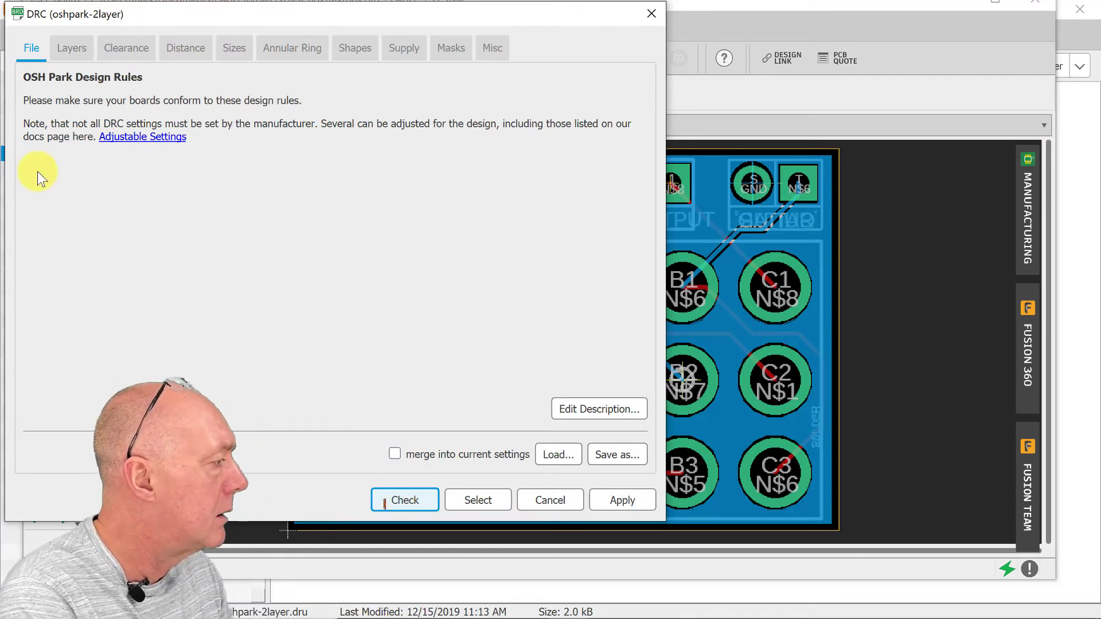
click(403, 499)
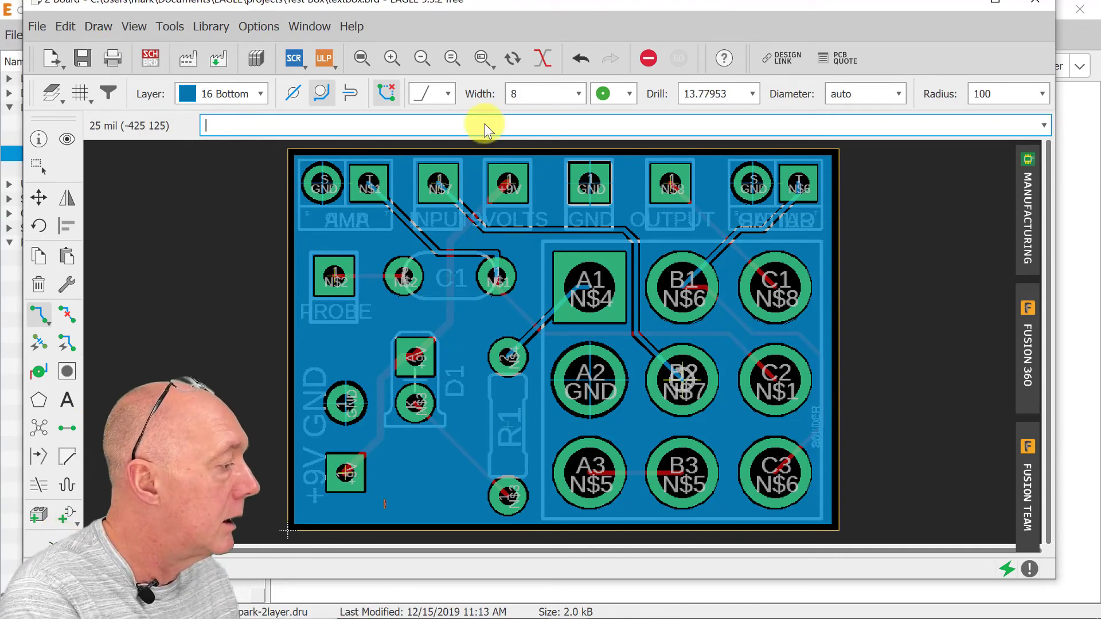
click(83, 57)
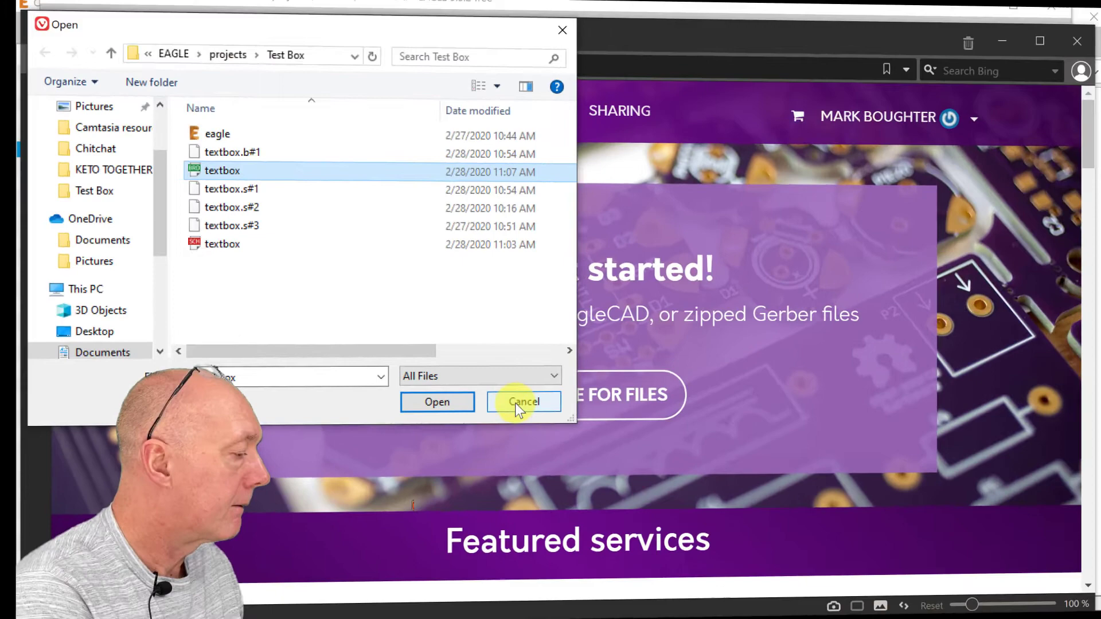
Upload textbox.brd to OSH Park and order the board.
click(516, 403)
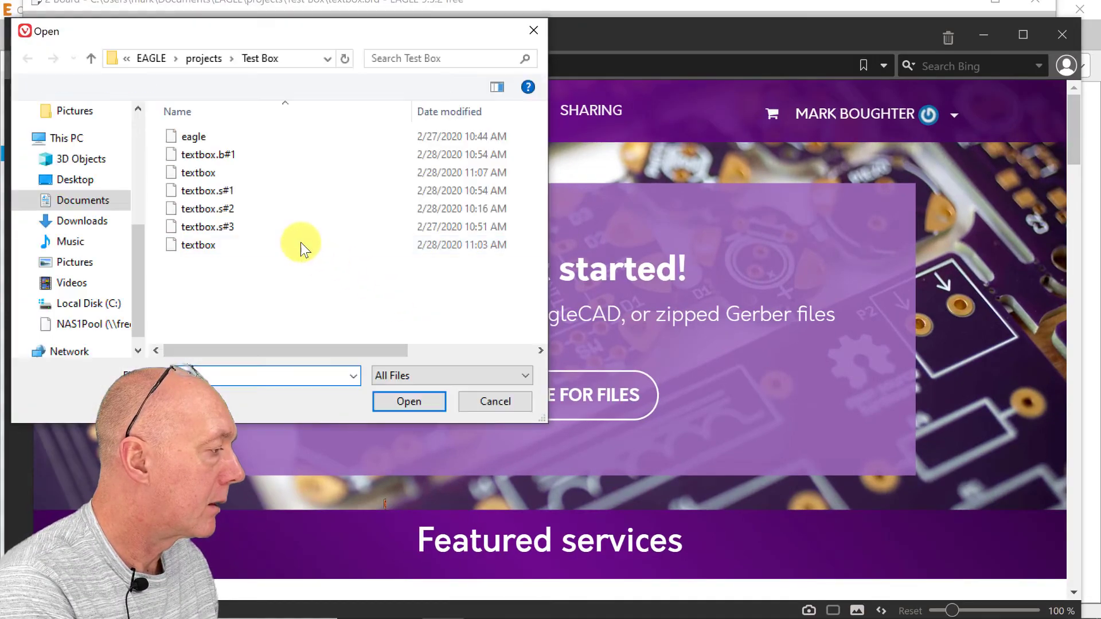
double_click(204, 171)
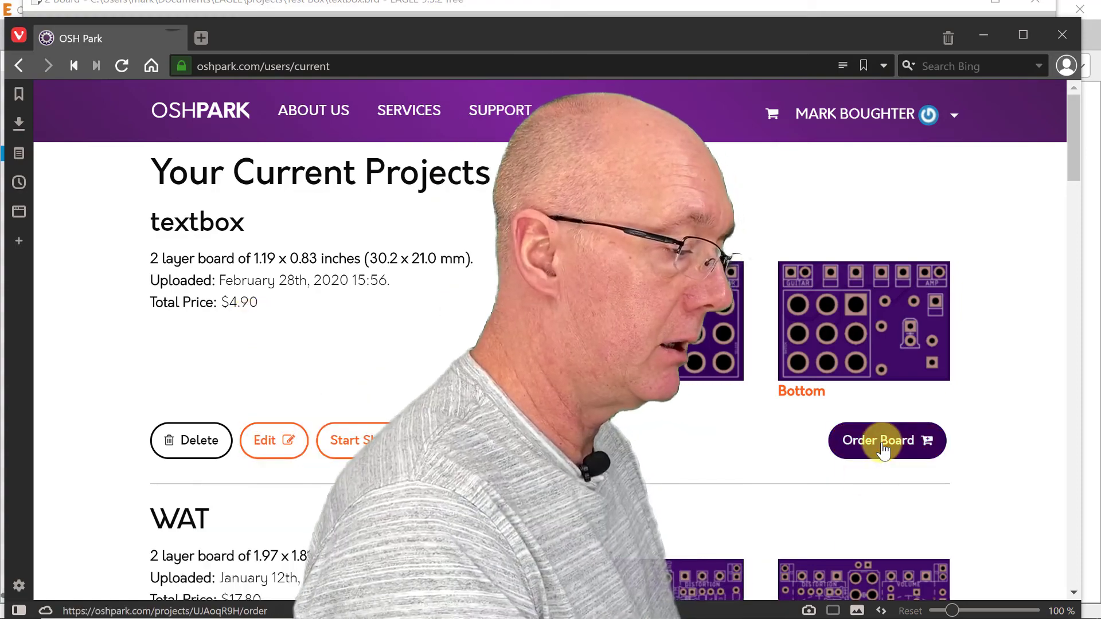
click(883, 443)
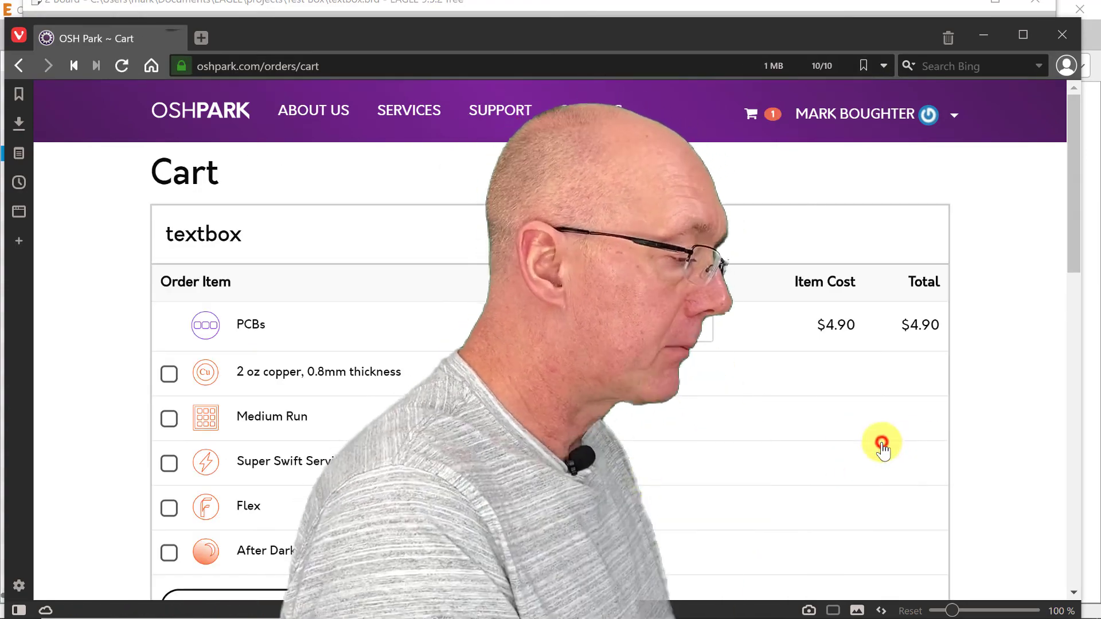
Add the After Dark option to the 3-board order and proceed to checkout.
scroll(1074, 305, down, 3)
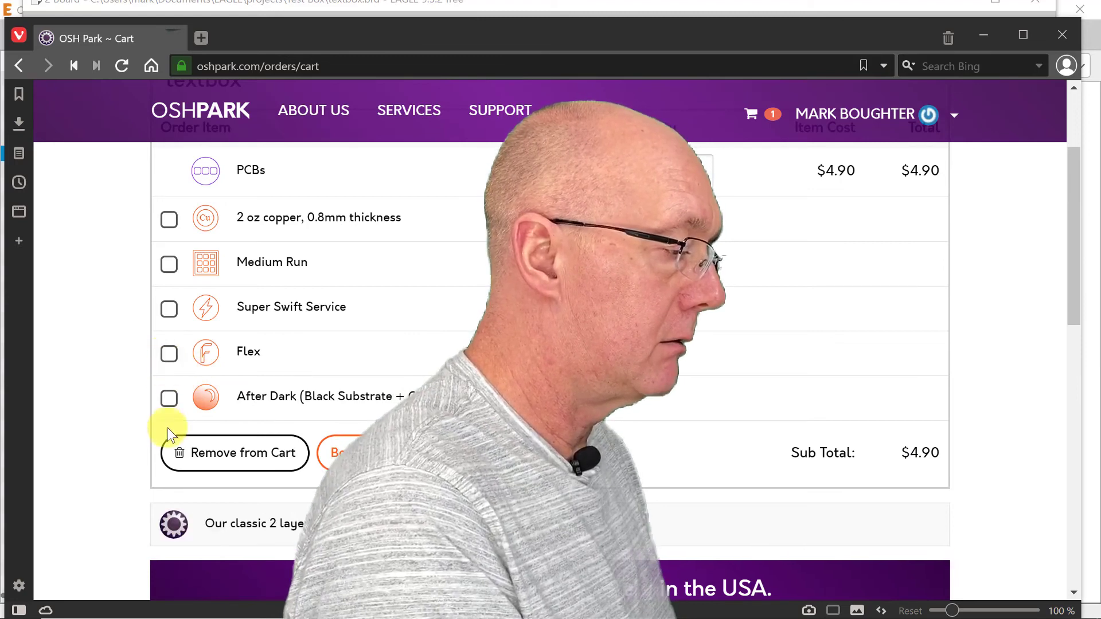
click(170, 395)
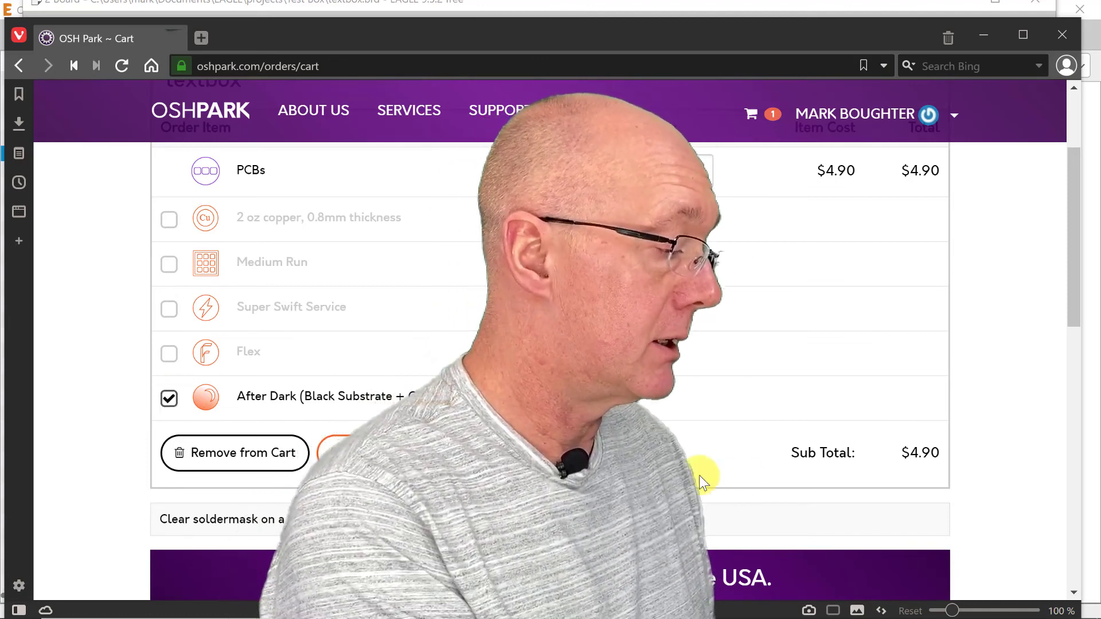
click(1070, 421)
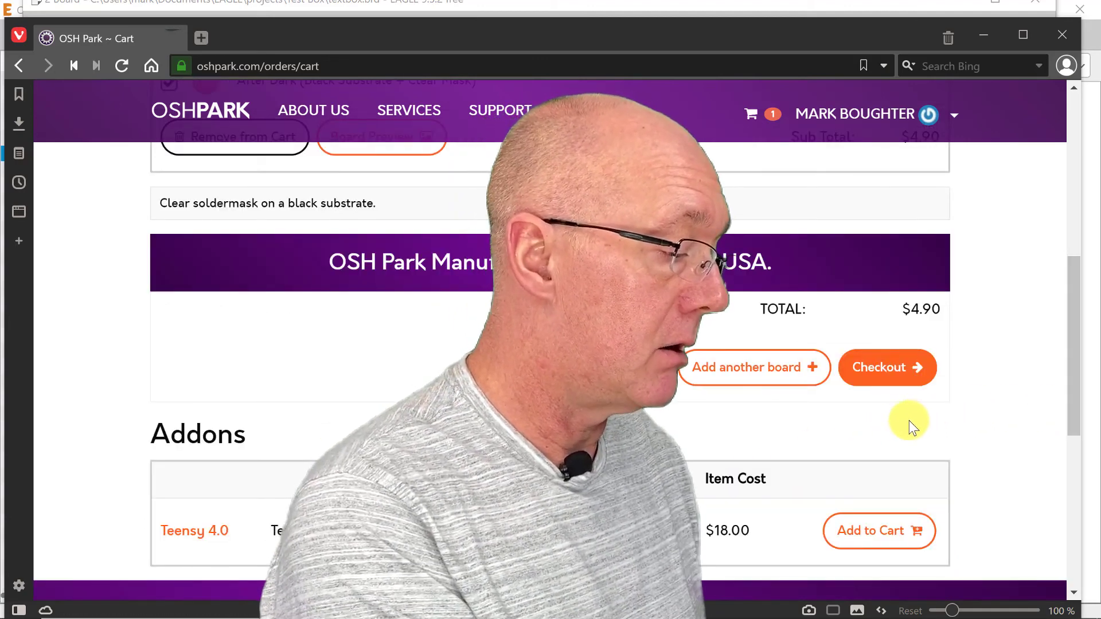
click(910, 368)
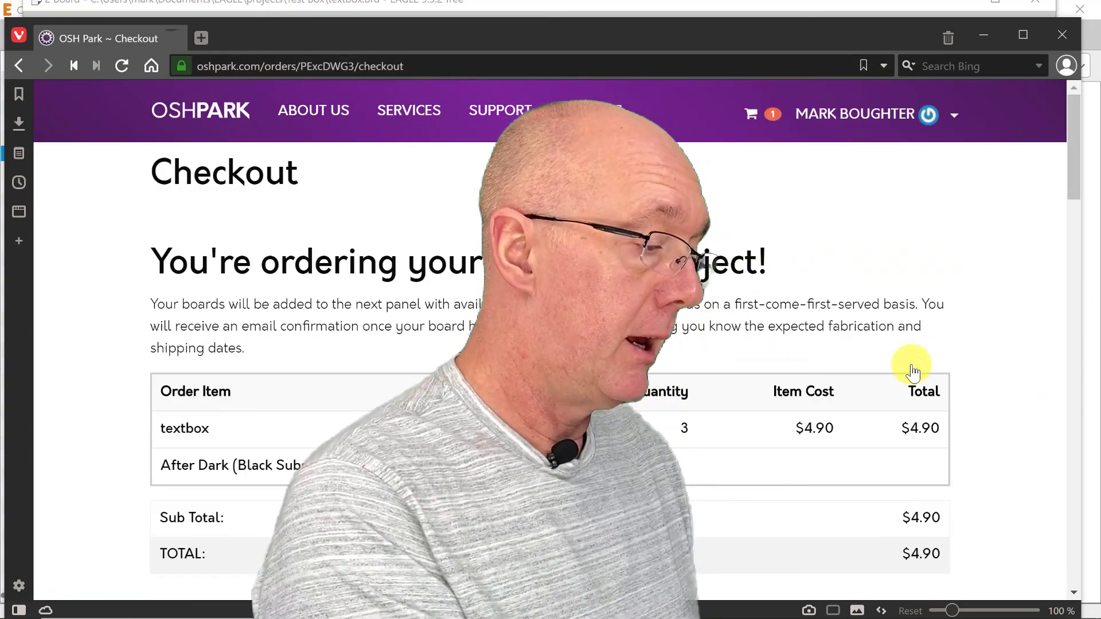